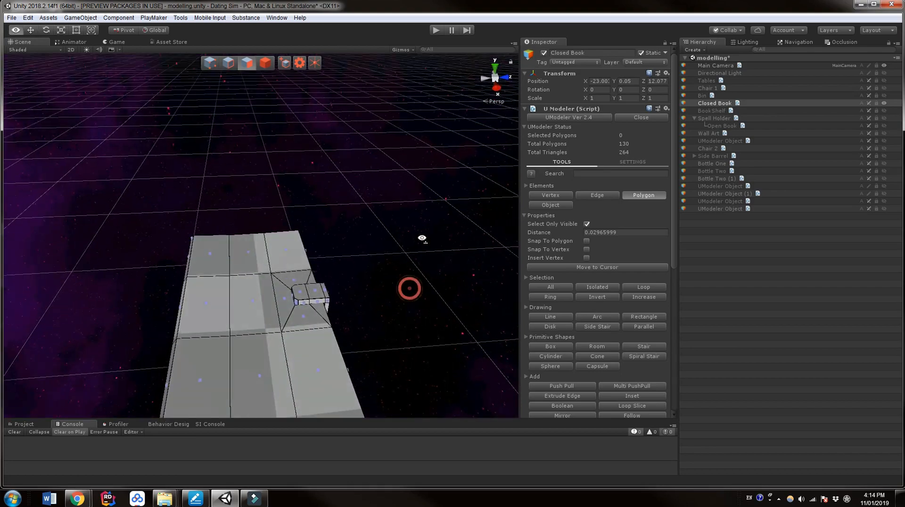
# Examine the finished closed book model from several angles, including its cover, spine and clasp
pyautogui.scroll(5, 424, 261)
pyautogui.scroll(-3, 424, 258)
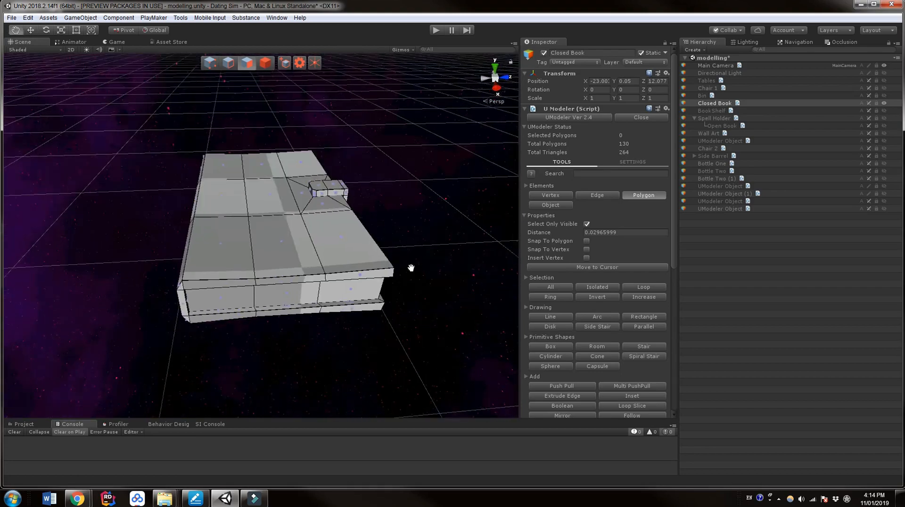
pyautogui.moveTo(396, 255); pyautogui.dragTo(400, 278, button='right')
pyautogui.moveTo(401, 263); pyautogui.dragTo(404, 278, button='middle')
pyautogui.moveTo(404, 263); pyautogui.dragTo(403, 303, button='right')
pyautogui.moveTo(394, 281); pyautogui.dragTo(378, 257, button='middle')
pyautogui.scroll(-2, 392, 275)
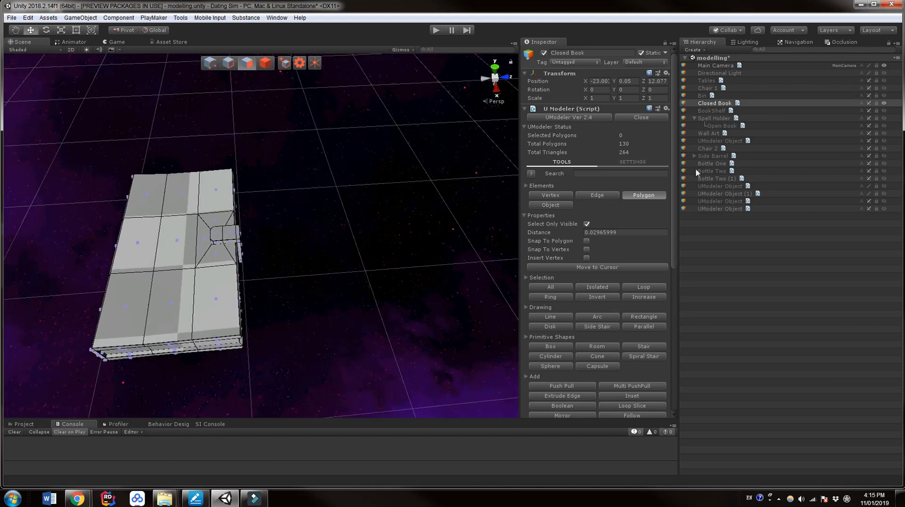
# Create a new UModeler mesh and draw a box about 1.19 wide, 1.75 deep and 0.3 high beside the closed book
pyautogui.click(697, 231)
pyautogui.rightClick(697, 232)
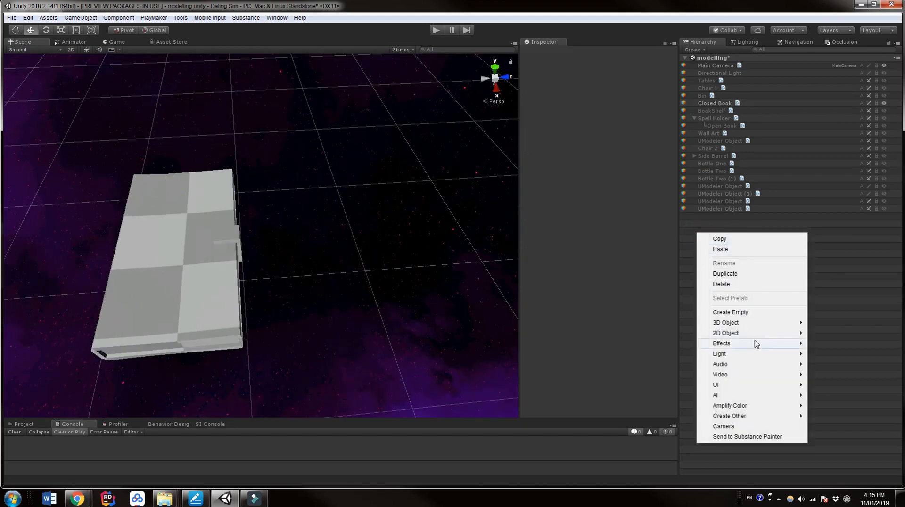
pyautogui.moveTo(757, 325)
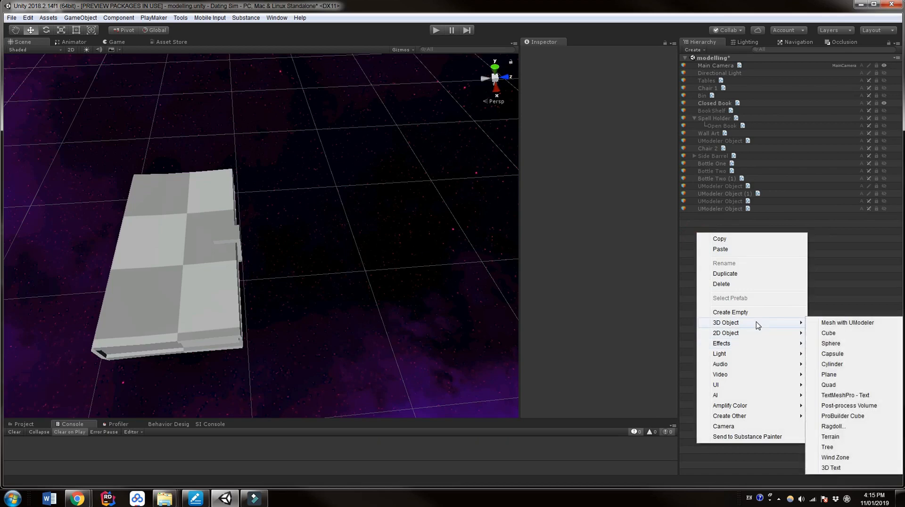
pyautogui.click(838, 324)
pyautogui.moveTo(301, 173); pyautogui.dragTo(499, 320)
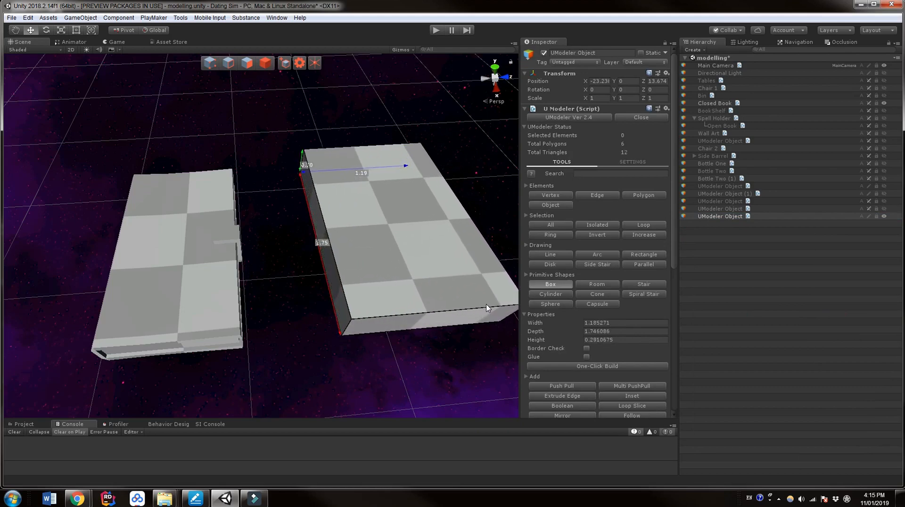
pyautogui.click(484, 304)
# Set the box's width to 1, depth to 1.5 and height to 0.3, and shift the object about 0.3 along X
pyautogui.click(615, 323)
pyautogui.write('1')
pyautogui.click(615, 332)
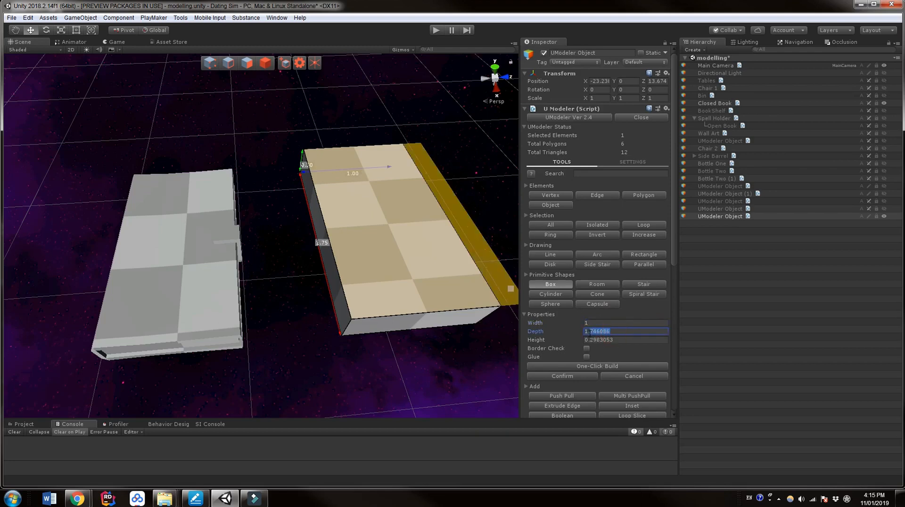
pyautogui.write('1.5')
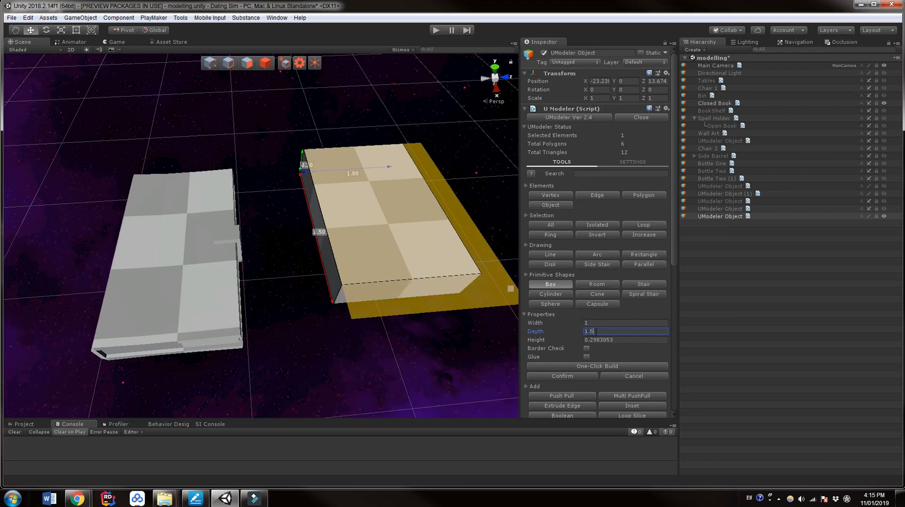
pyautogui.click(619, 339)
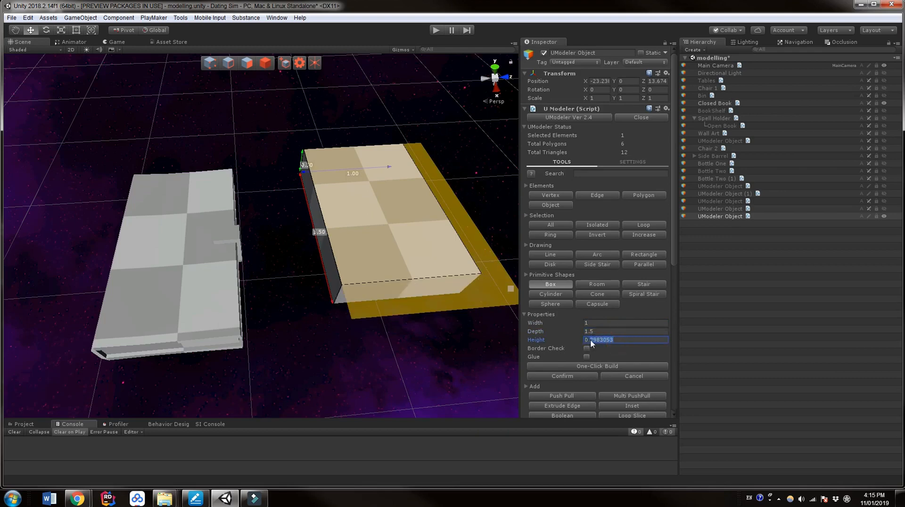
pyautogui.write('3')
pyautogui.moveTo(435, 311); pyautogui.dragTo(383, 310, button='middle')
pyautogui.scroll(-3, 383, 266)
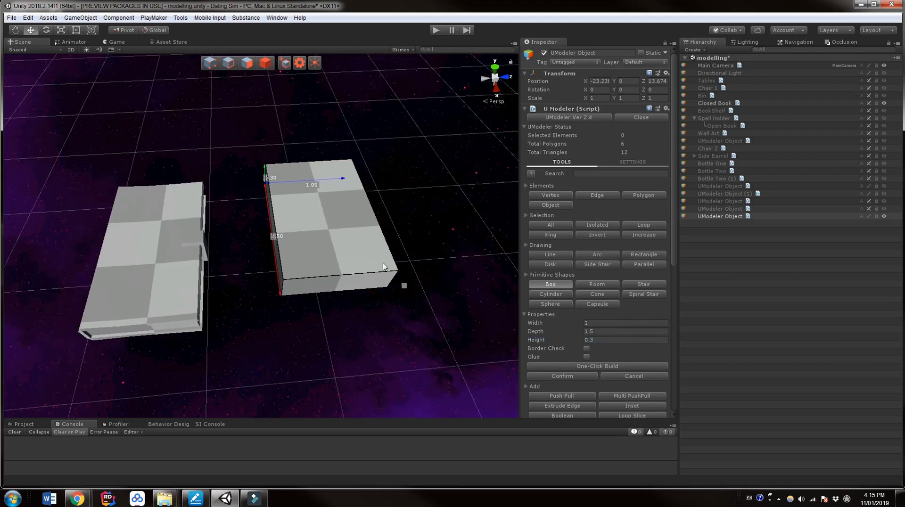
pyautogui.click(265, 63)
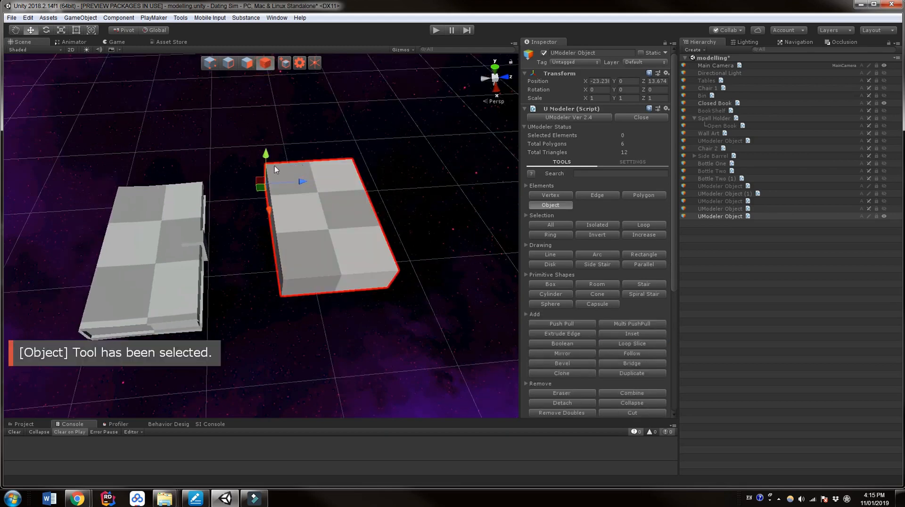
pyautogui.moveTo(270, 216); pyautogui.dragTo(272, 228)
# Examine the closed book's spine and cover edges from a low angle as a reference for the box
pyautogui.moveTo(382, 246); pyautogui.dragTo(332, 256, button='middle')
pyautogui.moveTo(332, 257); pyautogui.dragTo(338, 193, button='right')
pyautogui.moveTo(341, 287); pyautogui.dragTo(357, 255, button='middle')
pyautogui.scroll(2, 342, 243)
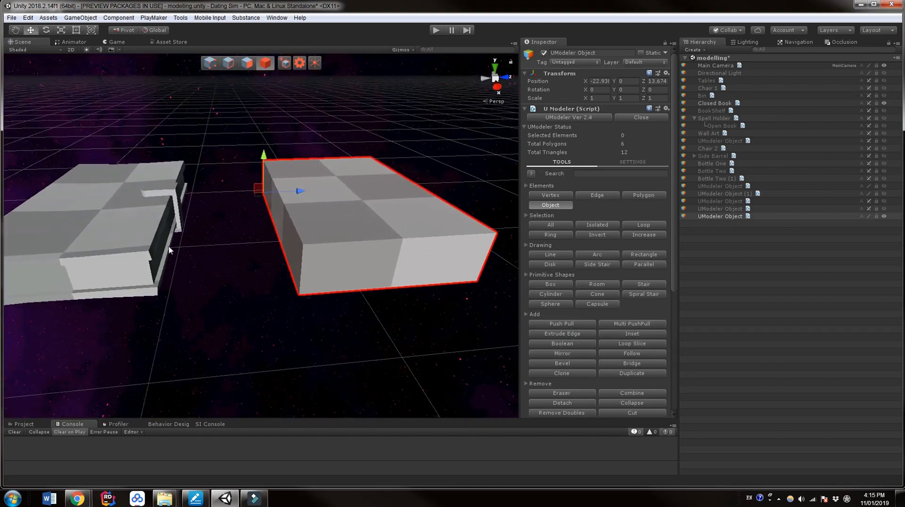
pyautogui.moveTo(154, 253); pyautogui.dragTo(185, 245, button='middle')
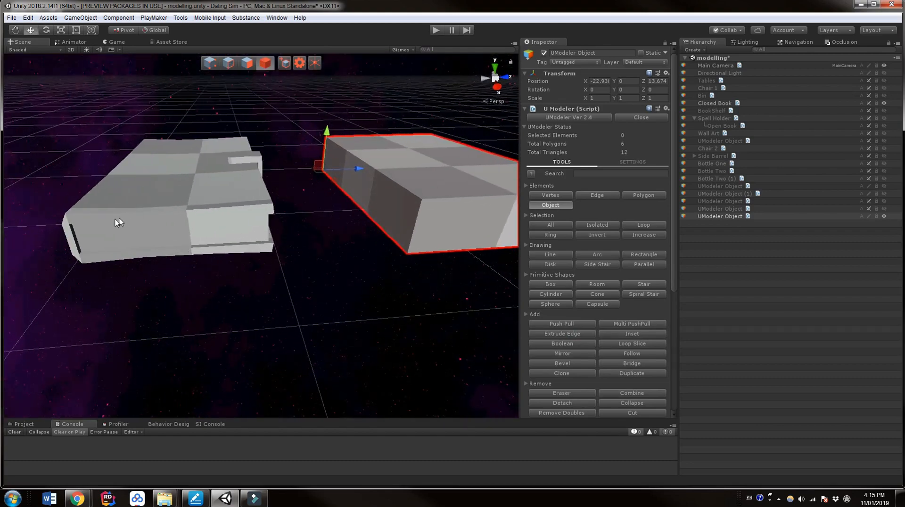
pyautogui.moveTo(228, 238); pyautogui.dragTo(203, 244, button='middle')
pyautogui.scroll(-2, 170, 253)
pyautogui.scroll(1, 233, 241)
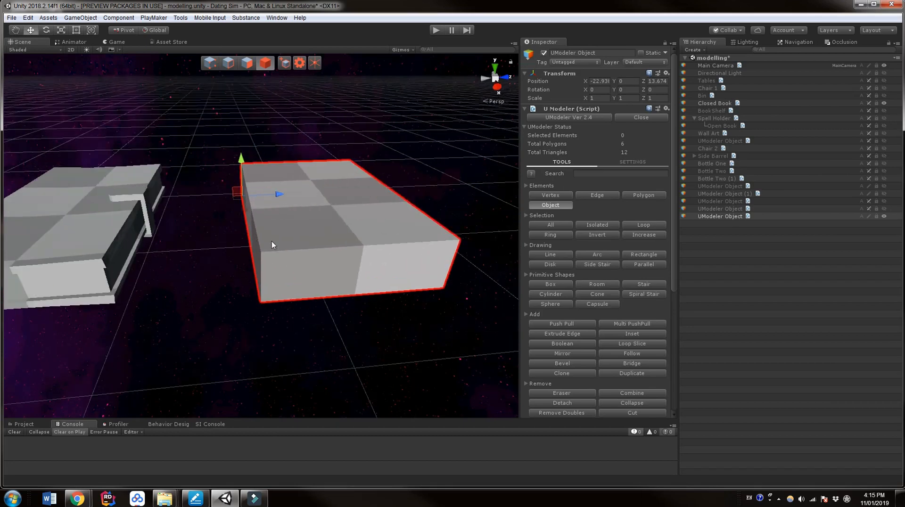
# Cut two horizontal edge loops around the sides of the box with Loop Slice
pyautogui.click(652, 342)
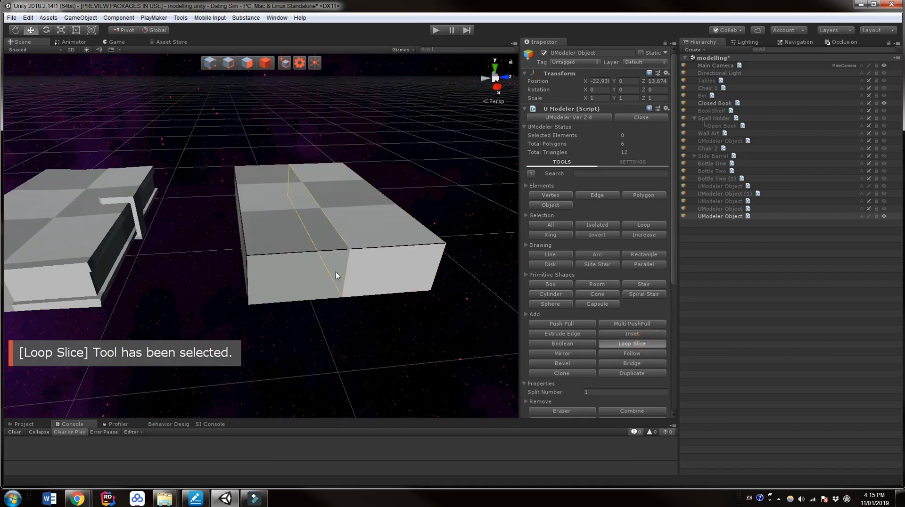
pyautogui.scroll(1, 256, 278)
pyautogui.click(255, 279)
pyautogui.moveTo(314, 280); pyautogui.dragTo(281, 255, button='middle')
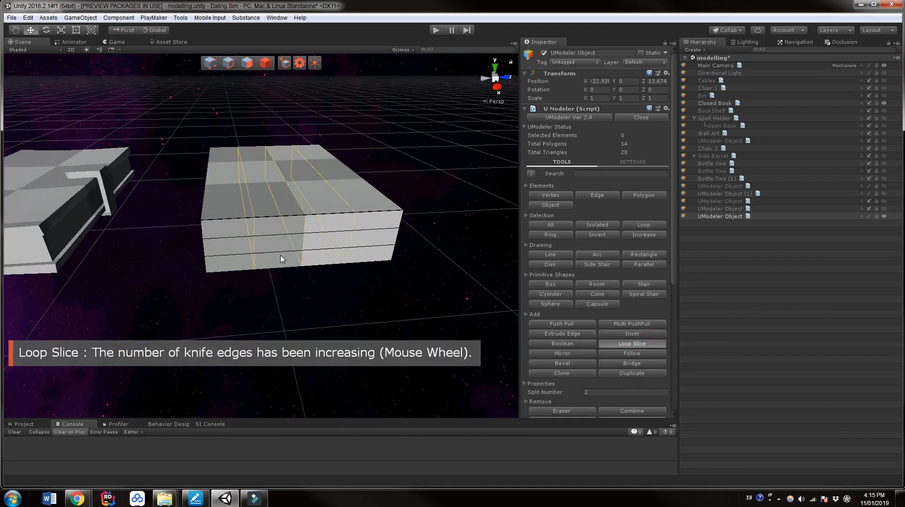
pyautogui.press('Escape')
# Select both horizontal edge loops and scale them vertically apart, closer to the box's upper and lower faces
pyautogui.click(247, 64)
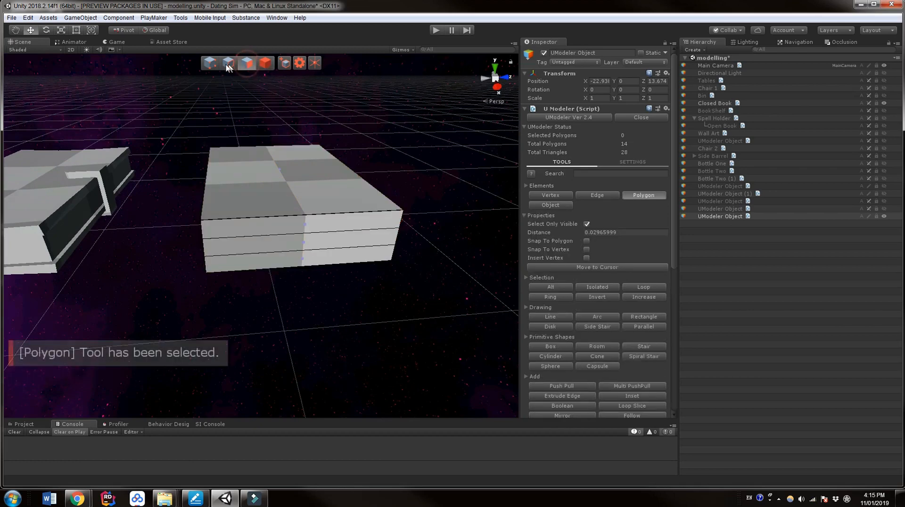
pyautogui.click(251, 239)
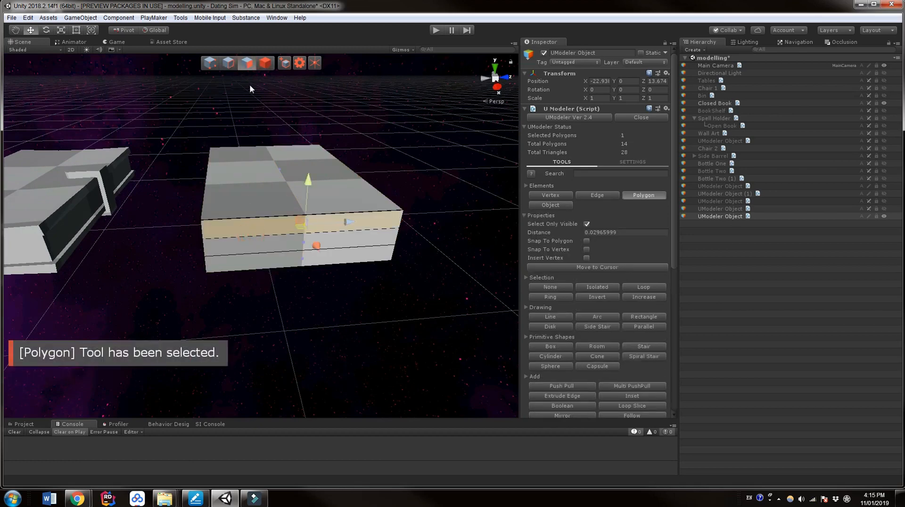
pyautogui.click(228, 63)
pyautogui.doubleClick(250, 237)
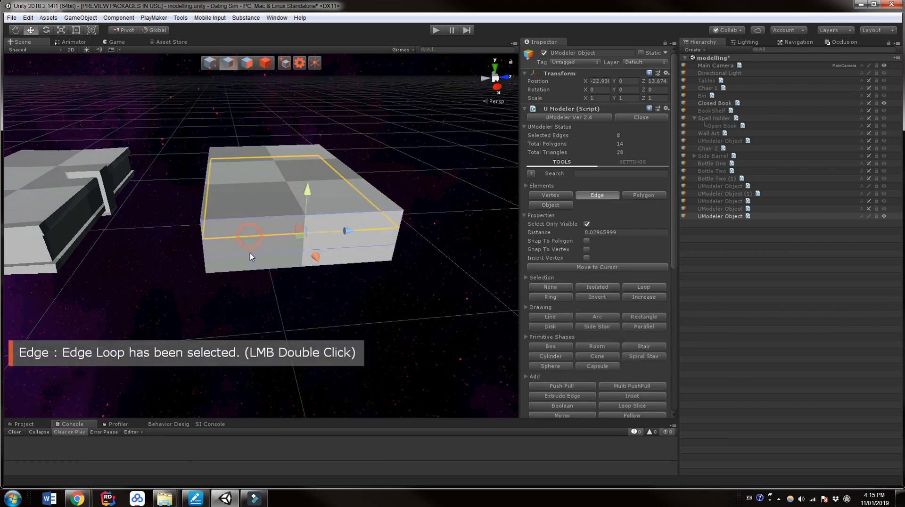
pyautogui.keyDown('ctrl'); pyautogui.click(252, 257); pyautogui.keyUp('ctrl')
pyautogui.keyDown('ctrl'); pyautogui.doubleClick(269, 247); pyautogui.keyUp('ctrl')
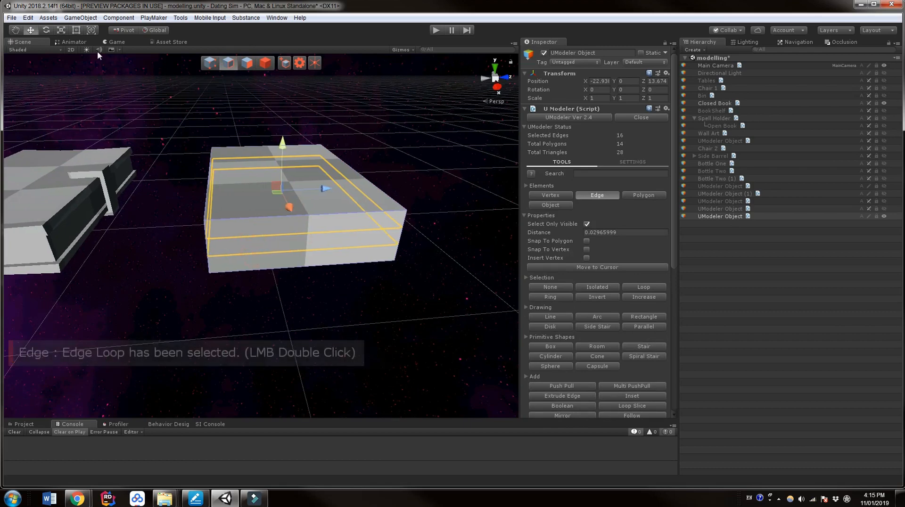
pyautogui.click(61, 30)
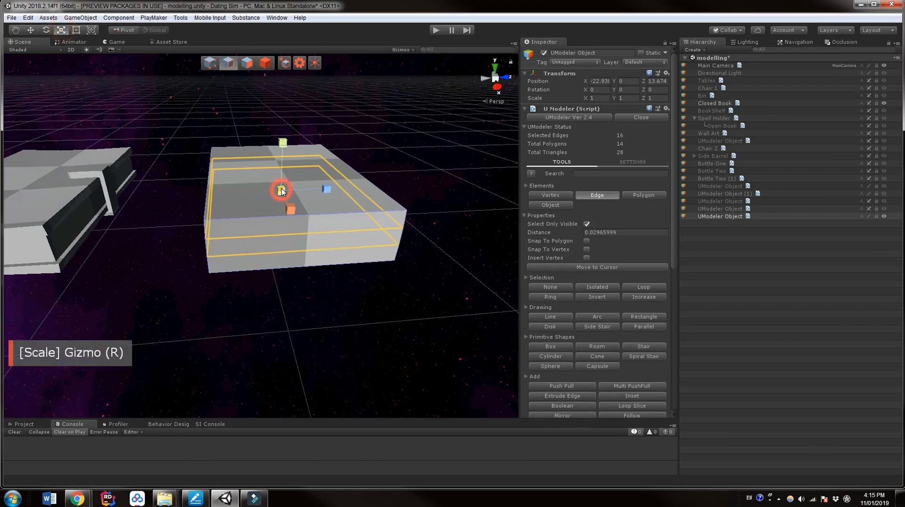
pyautogui.hotkey('ctrl', 'z')
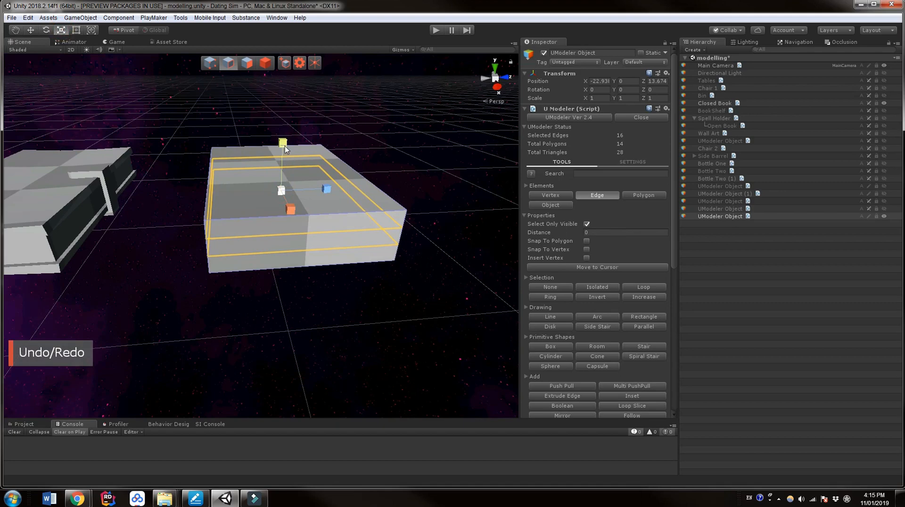
pyautogui.moveTo(284, 145); pyautogui.dragTo(339, 6)
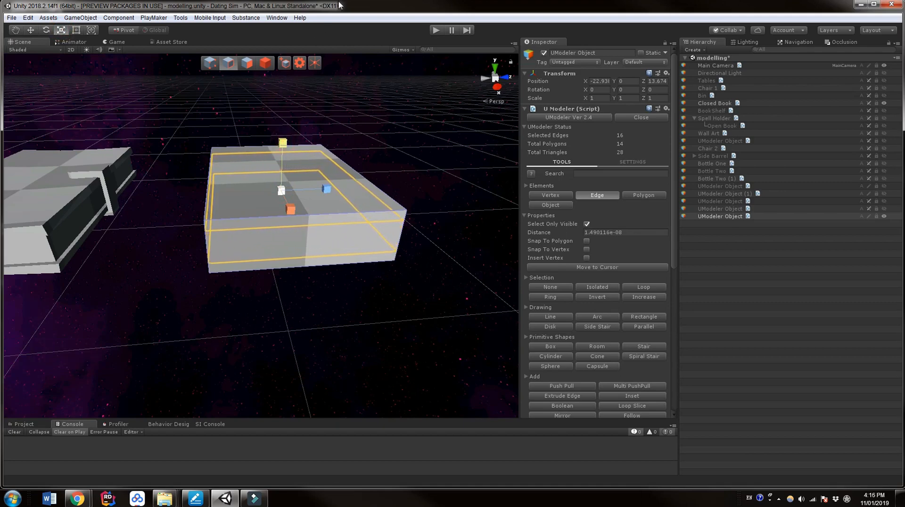
# Select the middle polygon on the box's long spine side and move it outward along Z to form a bevelled spine
pyautogui.moveTo(282, 237)
pyautogui.mouseDown(button='middle')
pyautogui.moveTo(297, 225)
pyautogui.moveTo(269, 248)
pyautogui.mouseUp(button='middle')
pyautogui.scroll(3, 274, 276)
pyautogui.moveTo(279, 303); pyautogui.dragTo(314, 345, button='middle')
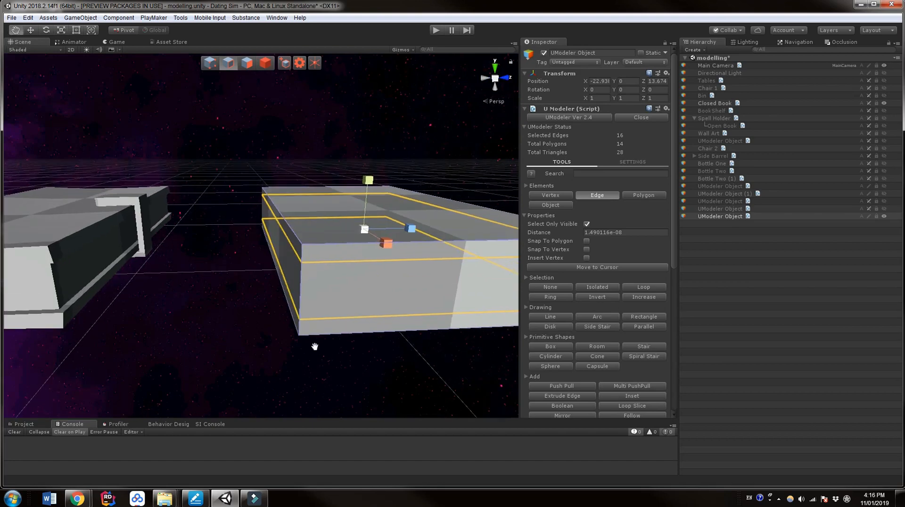
pyautogui.click(246, 62)
pyautogui.click(303, 243)
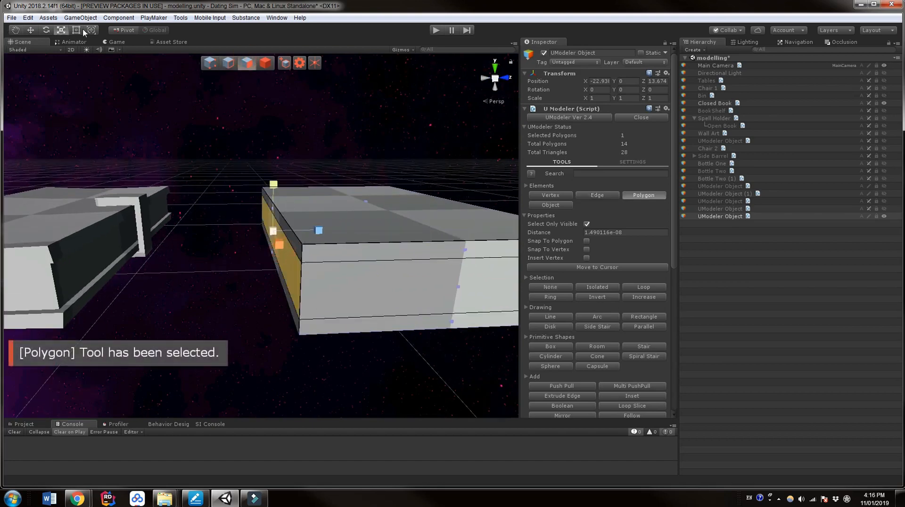
pyautogui.click(31, 30)
pyautogui.moveTo(315, 231); pyautogui.dragTo(303, 232)
# Examine the new spine shape up close and compare it with the reference book's spine
pyautogui.scroll(-5, 212, 241)
pyautogui.moveTo(212, 240); pyautogui.dragTo(304, 228, button='middle')
pyautogui.scroll(4, 238, 252)
pyautogui.moveTo(238, 252); pyautogui.dragTo(201, 241, button='middle')
pyautogui.scroll(3, 258, 247)
pyautogui.moveTo(274, 246); pyautogui.dragTo(276, 305, button='middle')
pyautogui.moveTo(338, 352); pyautogui.dragTo(296, 352, button='middle')
pyautogui.moveTo(99, 301); pyautogui.dragTo(158, 299, button='middle')
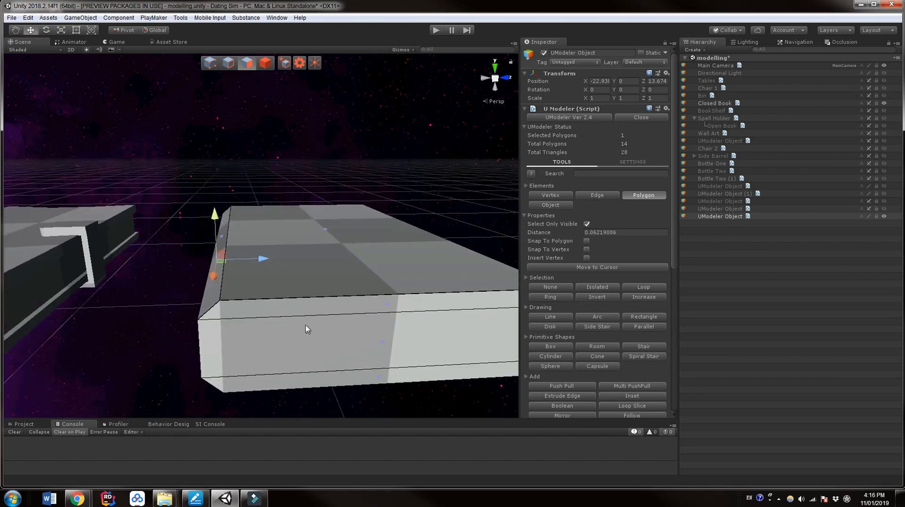
pyautogui.scroll(-3, 306, 326)
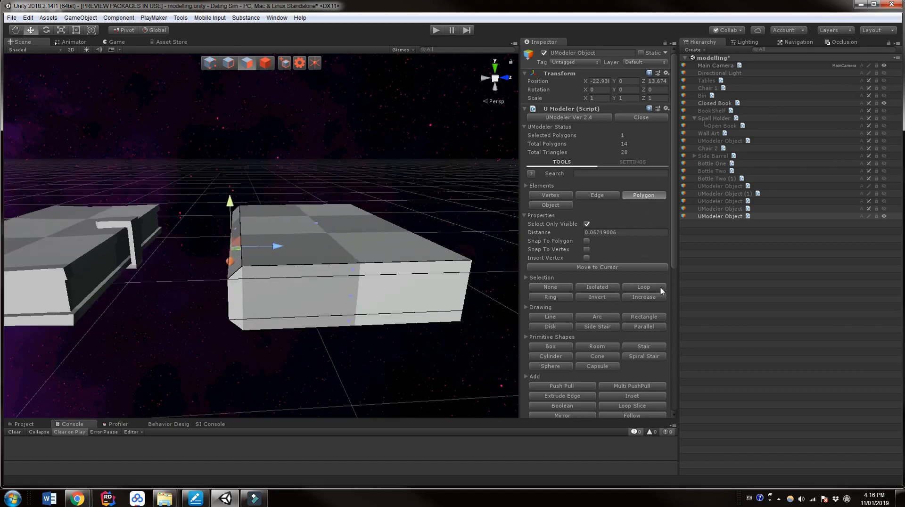
# Draw a vertical line down the box's near end face between its upper and lower spine corners, separating the spine from the pages
pyautogui.click(550, 316)
pyautogui.scroll(3, 273, 277)
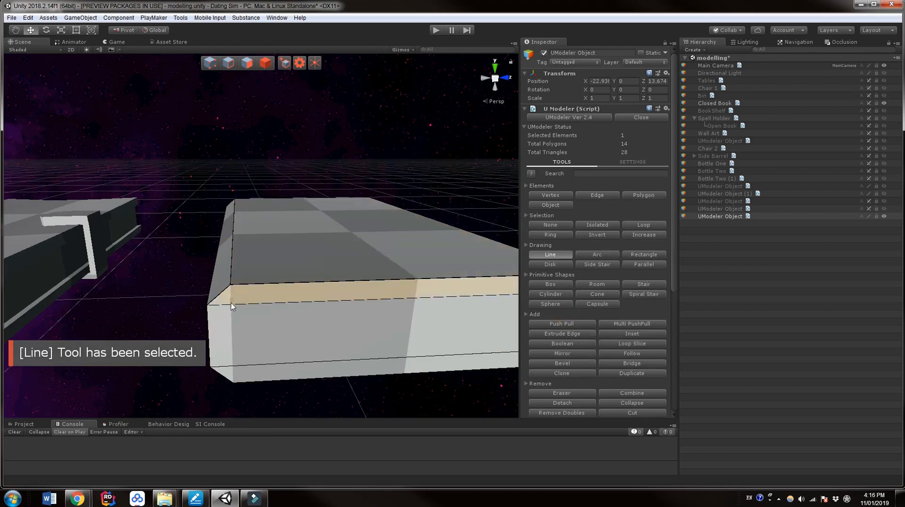
pyautogui.moveTo(234, 288); pyautogui.dragTo(256, 179, button='middle')
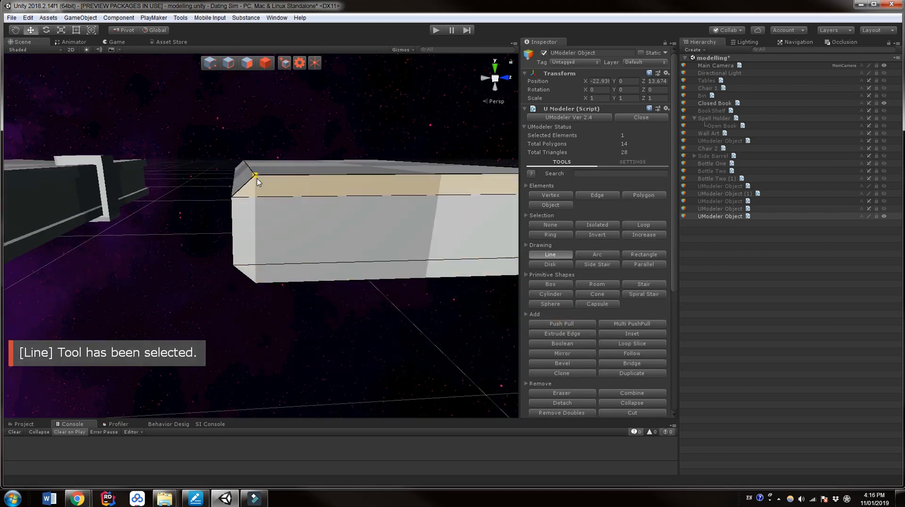
pyautogui.click(255, 177)
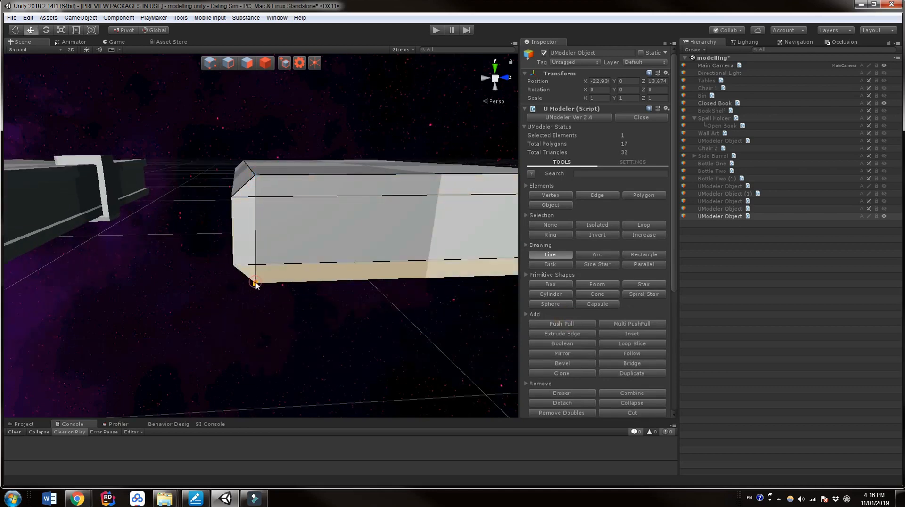
pyautogui.click(254, 283)
# Mirror the mesh about its middle on the X axis to repeat the spine cut on the opposite end
pyautogui.scroll(-4, 352, 311)
pyautogui.moveTo(351, 311); pyautogui.dragTo(340, 318, button='middle')
pyautogui.moveTo(349, 316); pyautogui.dragTo(350, 358, button='right')
pyautogui.moveTo(336, 311); pyautogui.dragTo(331, 317, button='middle')
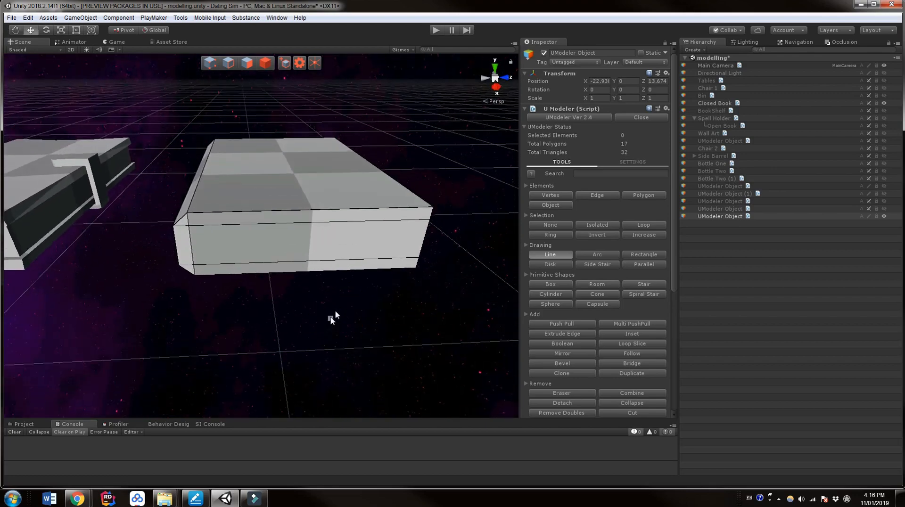
pyautogui.click(564, 353)
pyautogui.scroll(5, 351, 251)
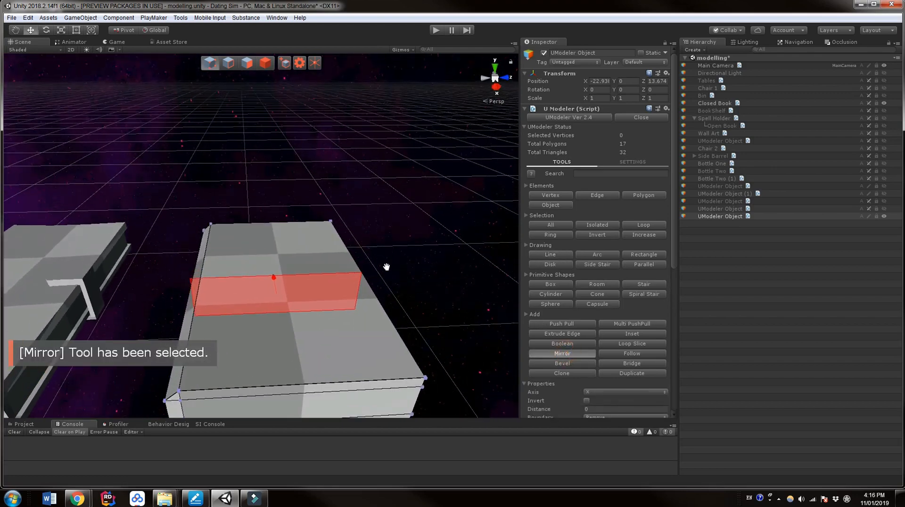
pyautogui.scroll(-2, 386, 272)
pyautogui.scroll(-4, 657, 365)
pyautogui.click(601, 323)
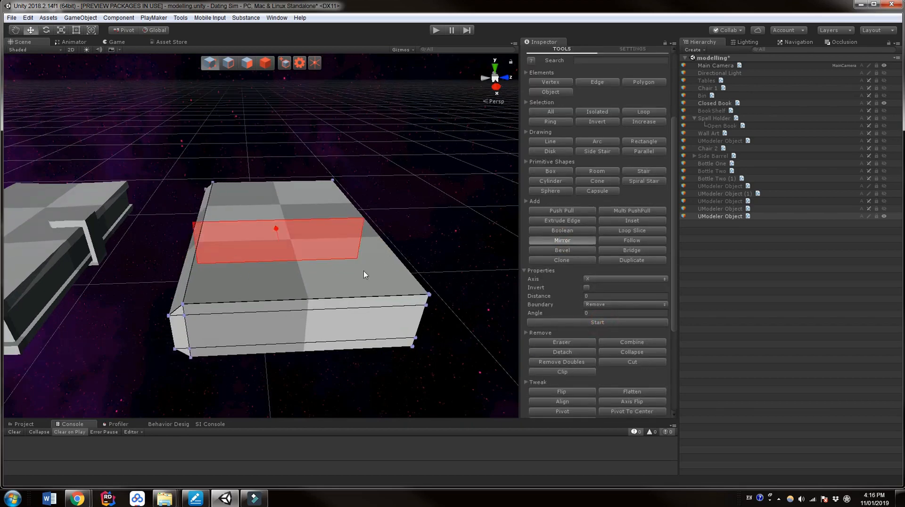
# Select the middle page polygons on the new book's near end, long opening side and far end together
pyautogui.click(253, 64)
pyautogui.click(269, 324)
pyautogui.moveTo(268, 324); pyautogui.dragTo(210, 276, button='middle')
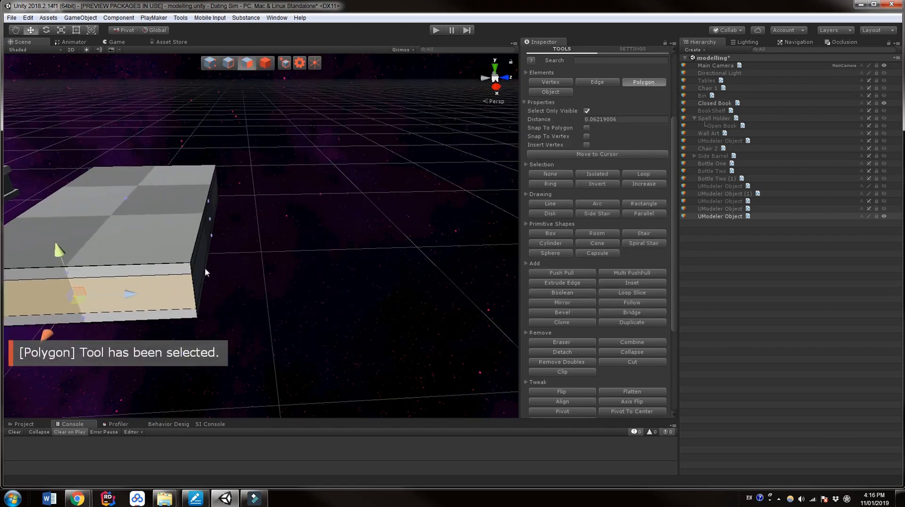
pyautogui.keyDown('ctrl'); pyautogui.click(202, 256); pyautogui.keyUp('ctrl')
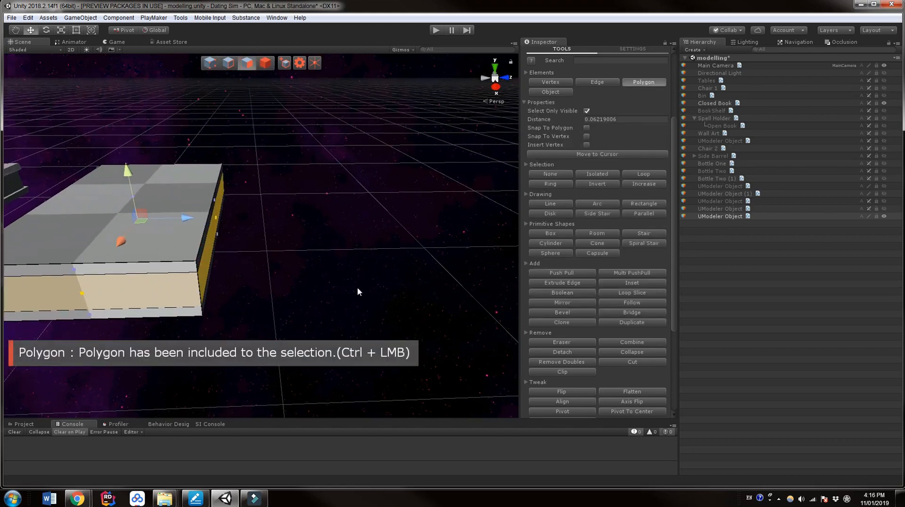
pyautogui.keyDown('alt'); pyautogui.moveTo(358, 292); pyautogui.dragTo(380, 322); pyautogui.keyUp('alt')
pyautogui.scroll(-3, 380, 322)
pyautogui.moveTo(380, 321); pyautogui.dragTo(328, 333, button='middle')
pyautogui.keyDown('alt'); pyautogui.moveTo(366, 281); pyautogui.dragTo(375, 317); pyautogui.keyUp('alt')
pyautogui.moveTo(376, 317); pyautogui.dragTo(264, 319, button='middle')
pyautogui.scroll(2, 83, 237)
pyautogui.keyDown('ctrl'); pyautogui.click(83, 244); pyautogui.keyUp('ctrl')
pyautogui.moveTo(83, 244); pyautogui.dragTo(192, 270, button='middle')
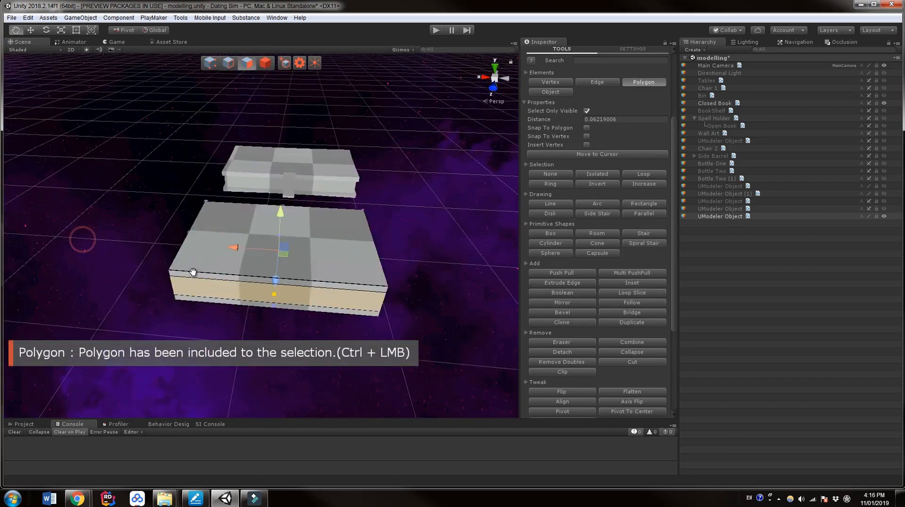
# Push the selected page polygons inward by about 0.023 with Multi PushPull so the covers overhang the pages
pyautogui.keyDown('alt'); pyautogui.moveTo(192, 271); pyautogui.dragTo(321, 306); pyautogui.keyUp('alt')
pyautogui.moveTo(321, 306); pyautogui.dragTo(174, 299, button='middle')
pyautogui.keyDown('alt'); pyautogui.moveTo(282, 323); pyautogui.dragTo(391, 311); pyautogui.keyUp('alt')
pyautogui.moveTo(391, 311); pyautogui.dragTo(338, 326, button='middle')
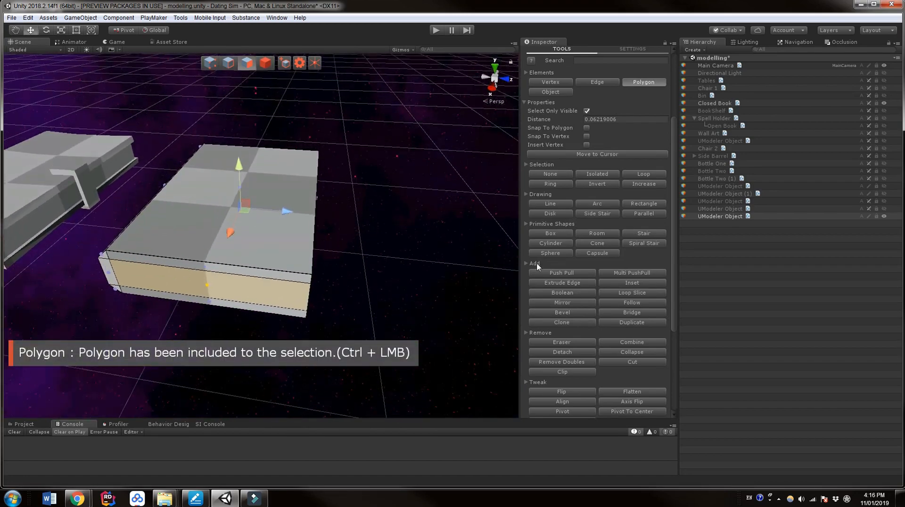
pyautogui.click(615, 273)
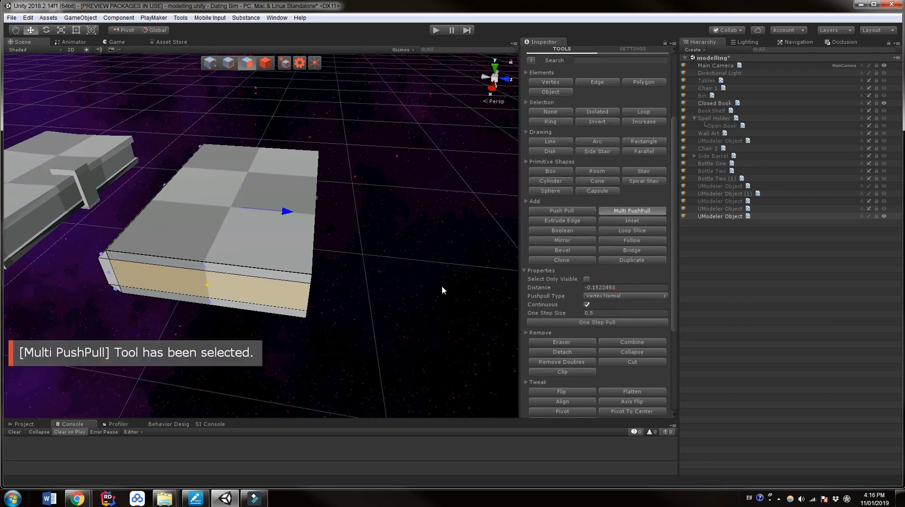
pyautogui.scroll(1, 445, 283)
pyautogui.moveTo(446, 283); pyautogui.dragTo(447, 285, button='middle')
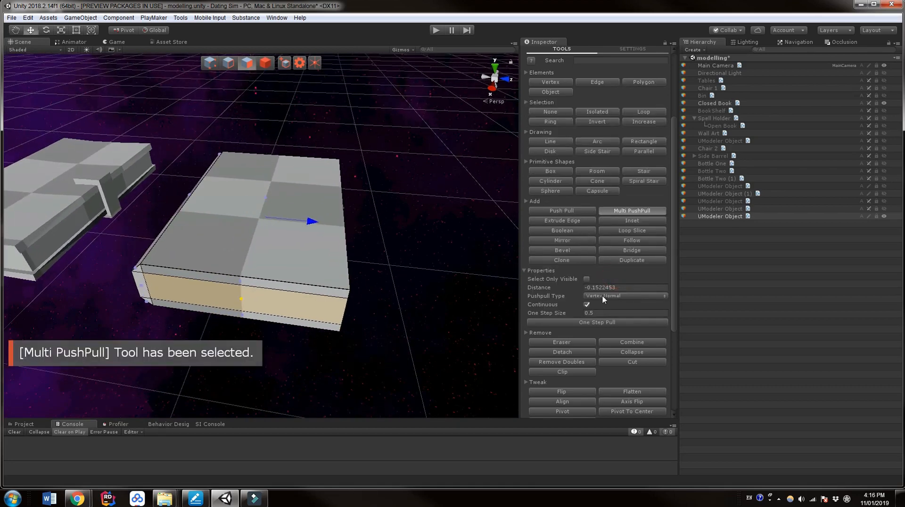
pyautogui.moveTo(328, 227); pyautogui.dragTo(358, 218, button='middle')
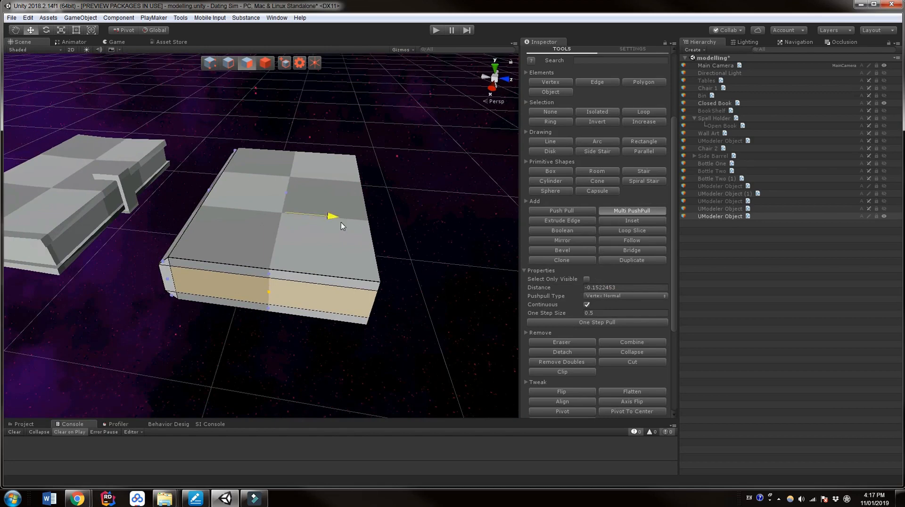
pyautogui.moveTo(332, 220); pyautogui.dragTo(322, 220)
pyautogui.moveTo(303, 289); pyautogui.dragTo(299, 274, button='middle')
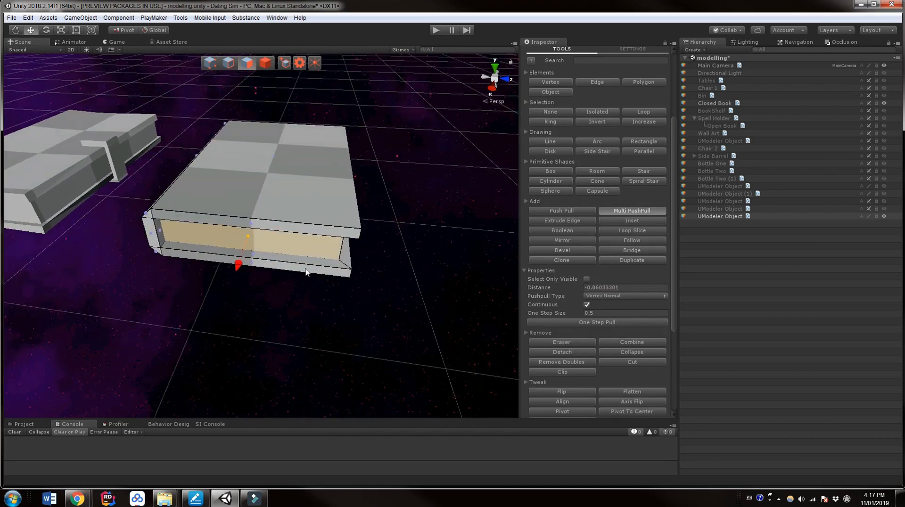
pyautogui.hotkey('ctrl', 'z')
pyautogui.moveTo(319, 182); pyautogui.dragTo(317, 184)
pyautogui.moveTo(303, 244); pyautogui.dragTo(304, 251)
# Examine the recessed pages from several angles and compare their depth with the reference book's pages
pyautogui.moveTo(288, 274); pyautogui.dragTo(318, 253, button='middle')
pyautogui.moveTo(419, 297); pyautogui.dragTo(408, 309, button='right')
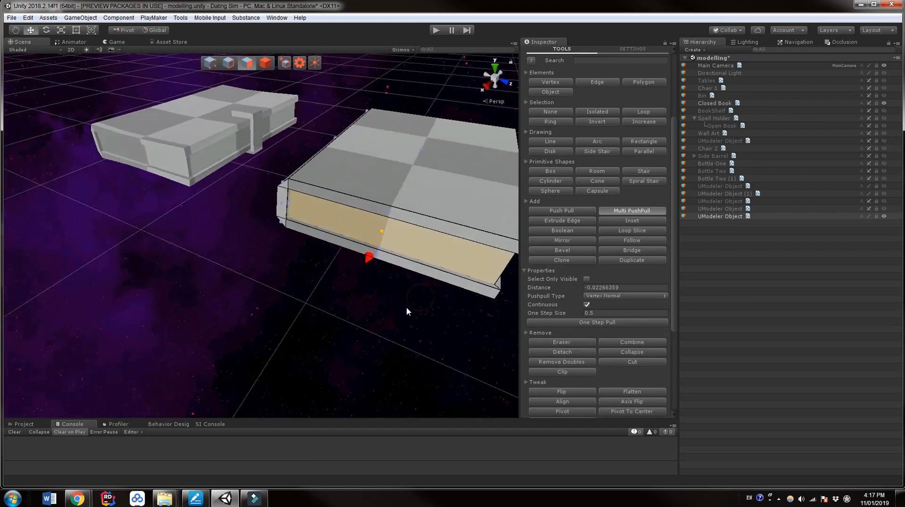
pyautogui.keyDown('alt'); pyautogui.moveTo(408, 310); pyautogui.dragTo(340, 306); pyautogui.keyUp('alt')
pyautogui.moveTo(246, 275); pyautogui.dragTo(298, 275, button='middle')
pyautogui.moveTo(269, 271); pyautogui.dragTo(319, 275, button='right')
pyautogui.moveTo(273, 270); pyautogui.dragTo(305, 277, button='middle')
pyautogui.moveTo(398, 260); pyautogui.dragTo(287, 284, button='middle')
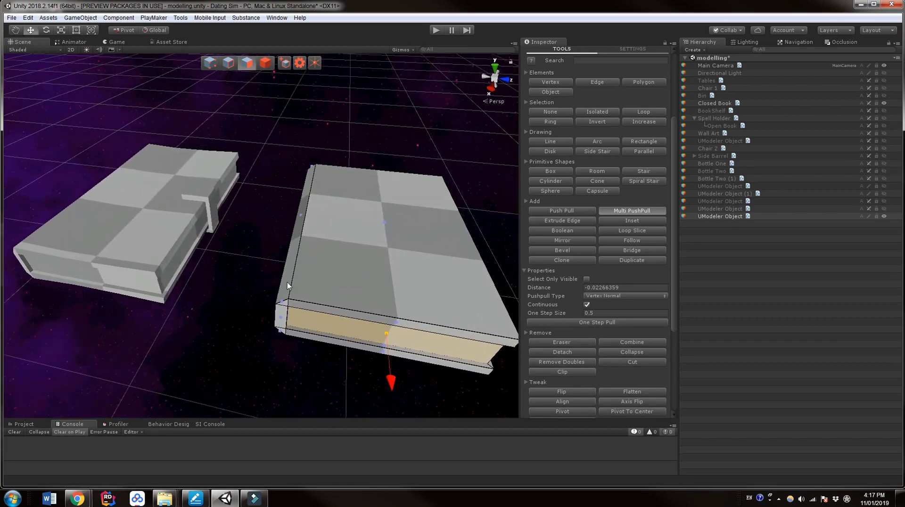
pyautogui.scroll(-3, 283, 281)
# Select the reference closed book and display its edges to examine how its covers are divided
pyautogui.click(174, 236)
pyautogui.moveTo(173, 236); pyautogui.dragTo(214, 264, button='middle')
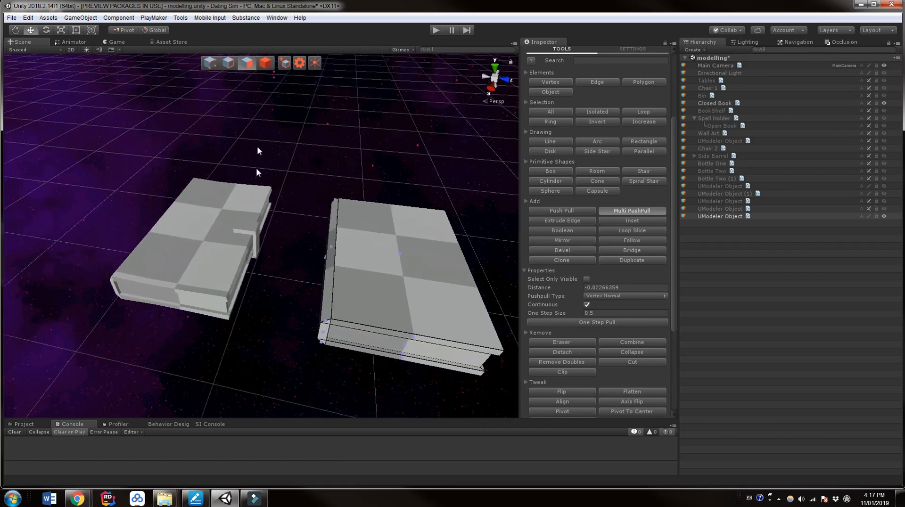
pyautogui.click(265, 63)
pyautogui.click(227, 219)
pyautogui.scroll(3, 238, 73)
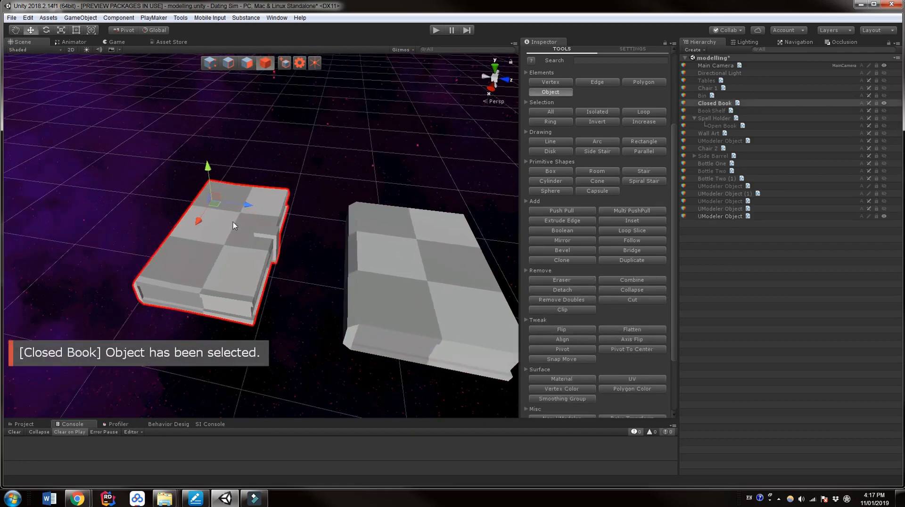
pyautogui.click(229, 63)
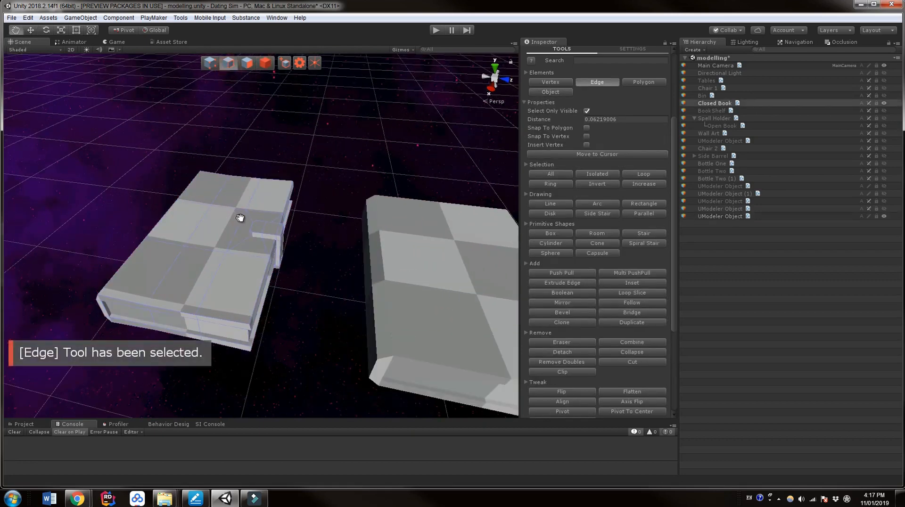
pyautogui.scroll(2, 234, 214)
pyautogui.moveTo(341, 277); pyautogui.dragTo(327, 259, button='middle')
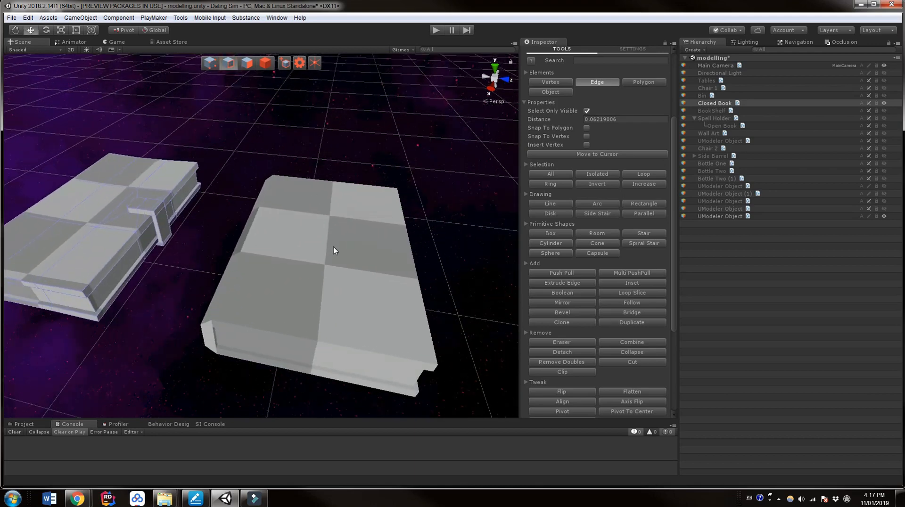
# Select the new book and cut two lengthwise edge loops through it with Loop Slice, parallel to the spine
pyautogui.click(268, 64)
pyautogui.click(317, 197)
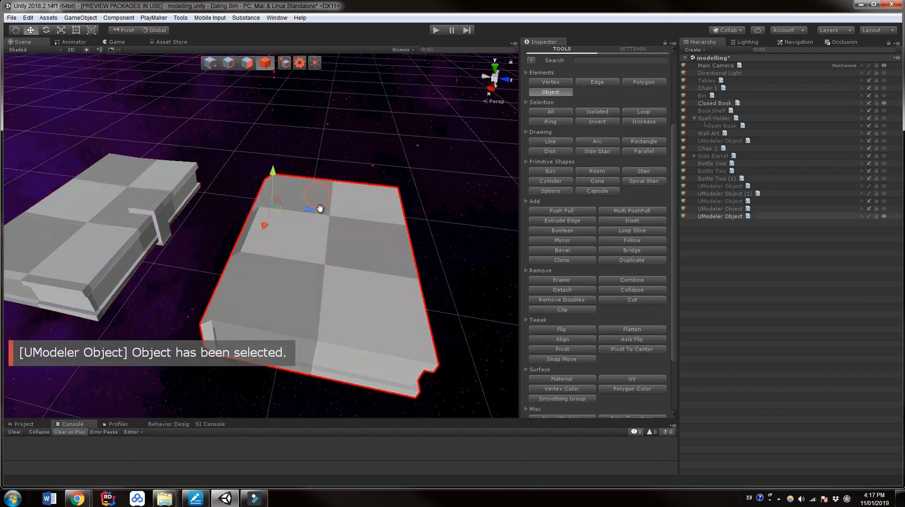
pyautogui.moveTo(321, 208); pyautogui.dragTo(309, 204, button='middle')
pyautogui.moveTo(382, 218); pyautogui.dragTo(393, 220, button='middle')
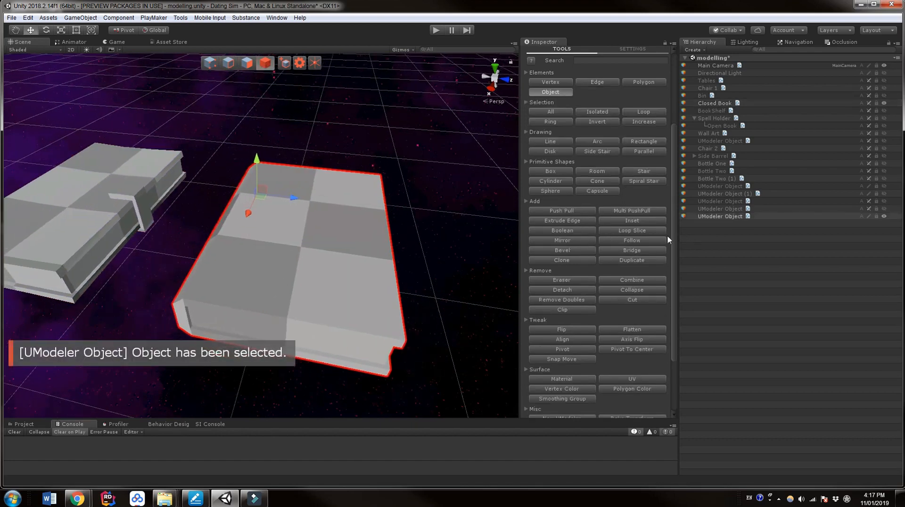
pyautogui.click(653, 233)
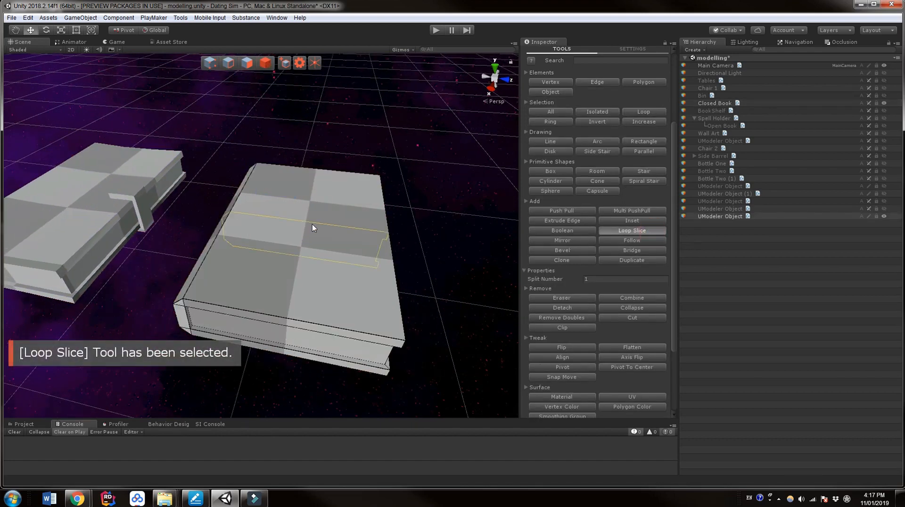
pyautogui.scroll(1, 291, 290)
pyautogui.click(291, 289)
pyautogui.press('Escape')
pyautogui.moveTo(427, 210)
pyautogui.mouseDown(button='middle')
pyautogui.moveTo(431, 200)
pyautogui.moveTo(422, 195)
pyautogui.mouseUp(button='middle')
# Select both new lengthwise edge loops around the book
pyautogui.click(243, 65)
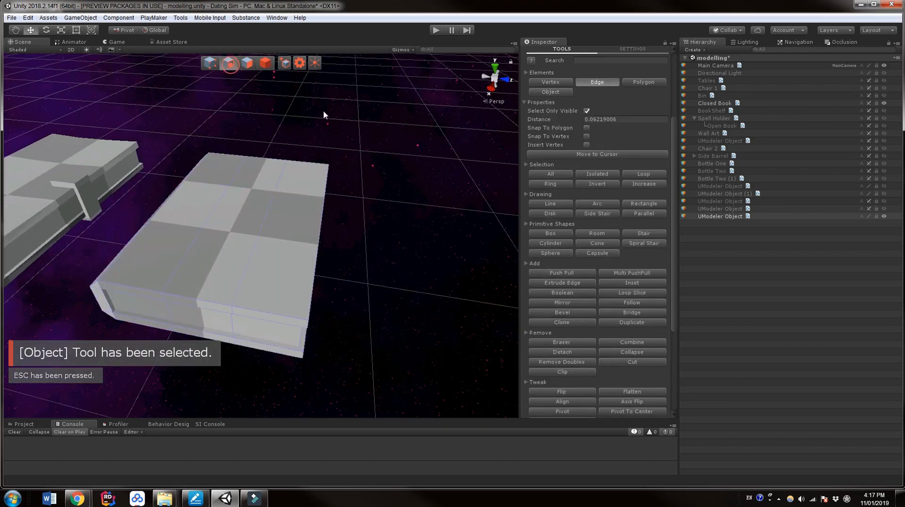
pyautogui.moveTo(323, 110); pyautogui.dragTo(343, 142, button='middle')
pyautogui.doubleClick(301, 221)
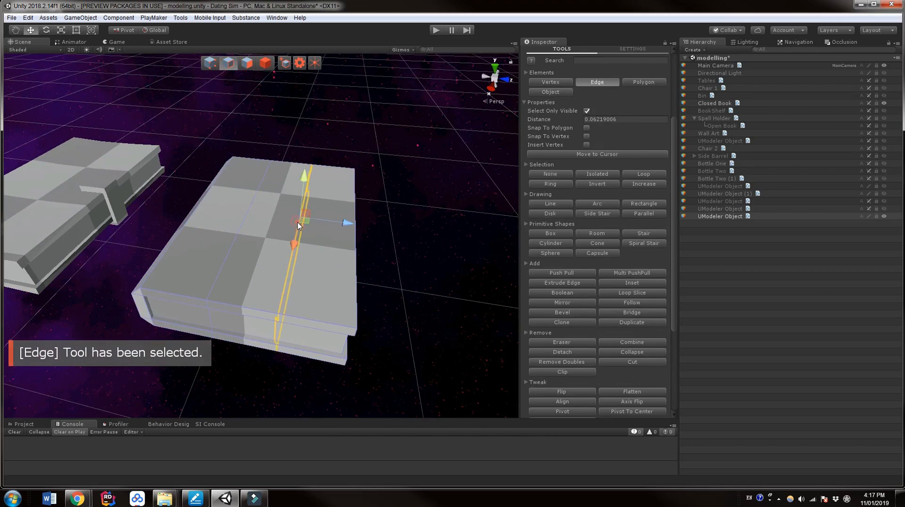
pyautogui.keyDown('shift'); pyautogui.doubleClick(241, 225); pyautogui.keyUp('shift')
pyautogui.moveTo(344, 238); pyautogui.dragTo(365, 240, button='middle')
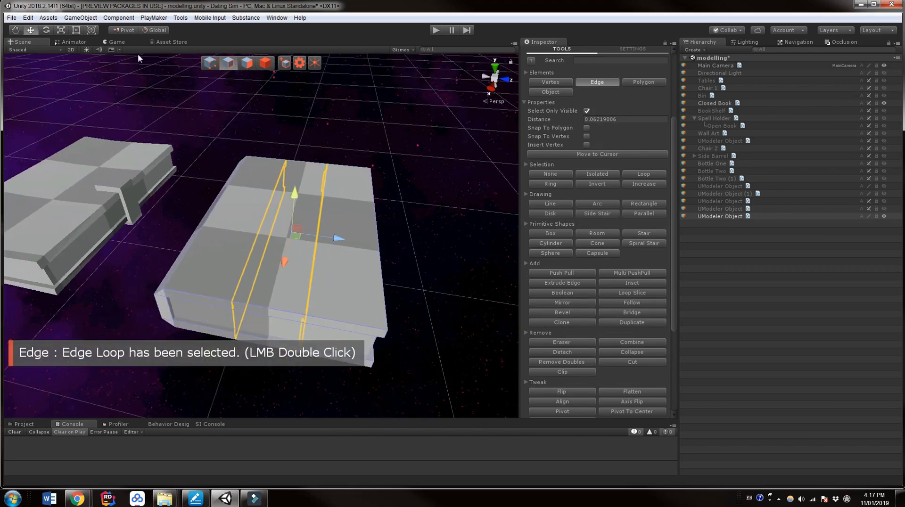
# Scale the two selected edge loops down along Y so the covers dip inward in the middle
pyautogui.click(62, 30)
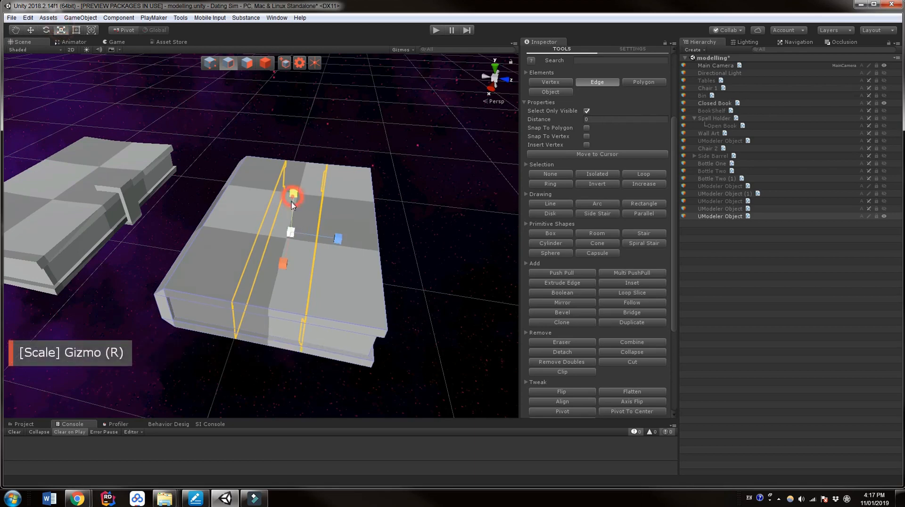
pyautogui.moveTo(291, 216)
pyautogui.mouseDown()
pyautogui.moveTo(291, 237)
pyautogui.moveTo(290, 229)
pyautogui.mouseUp()
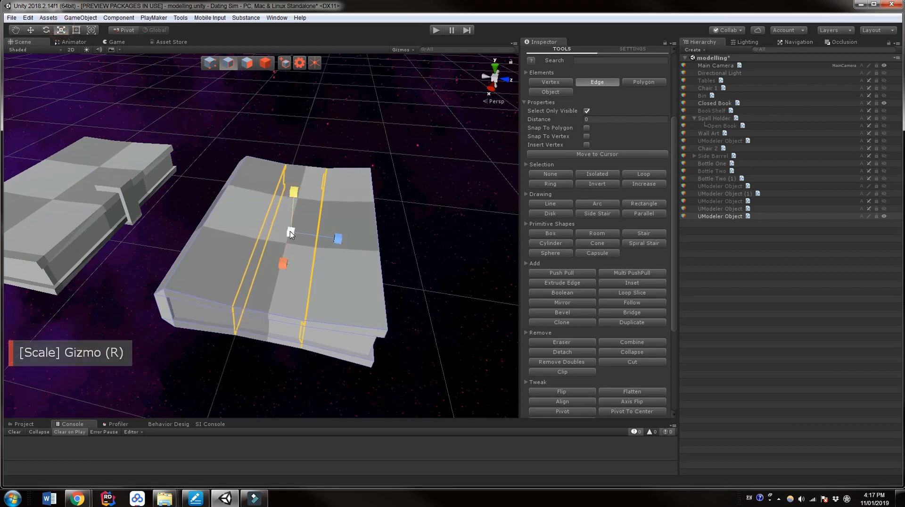
pyautogui.moveTo(324, 245); pyautogui.dragTo(459, 253, button='middle')
pyautogui.press('f')
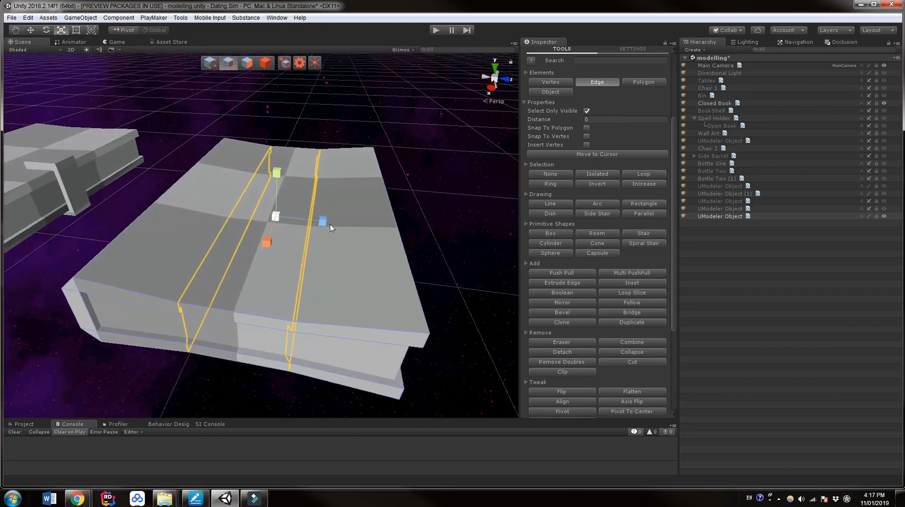
pyautogui.moveTo(281, 174)
pyautogui.mouseDown()
pyautogui.moveTo(279, 182)
pyautogui.moveTo(286, 171)
pyautogui.mouseUp()
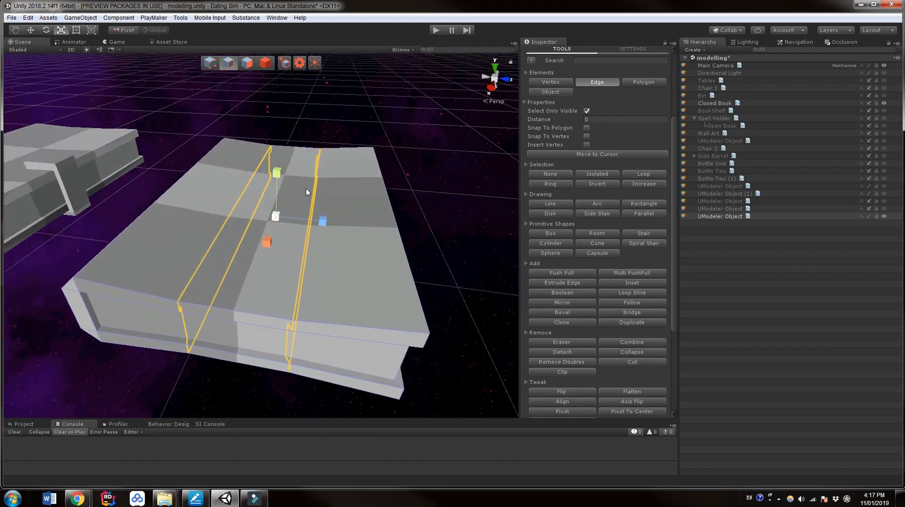
# Try scaling the two selected edge loops along Z and X
pyautogui.moveTo(326, 218); pyautogui.dragTo(404, 239)
pyautogui.moveTo(267, 243)
pyautogui.mouseDown()
pyautogui.moveTo(272, 235)
pyautogui.moveTo(265, 243)
pyautogui.mouseUp()
pyautogui.hotkey('ctrl', 'z')
pyautogui.scroll(-7, 339, 242)
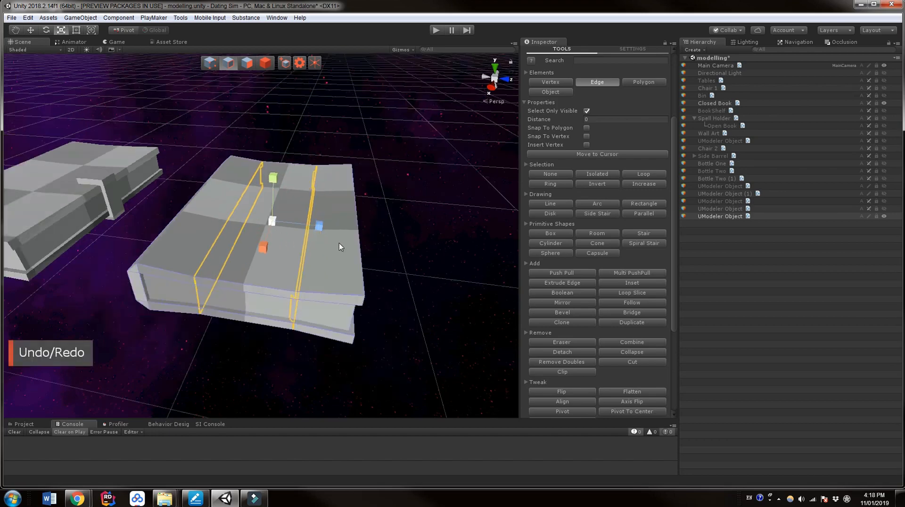
# Move the upper cover's outer corner vertex at the near end about 0.002 along Y
pyautogui.moveTo(338, 242); pyautogui.dragTo(335, 244, button='middle')
pyautogui.scroll(3, 335, 244)
pyautogui.click(210, 62)
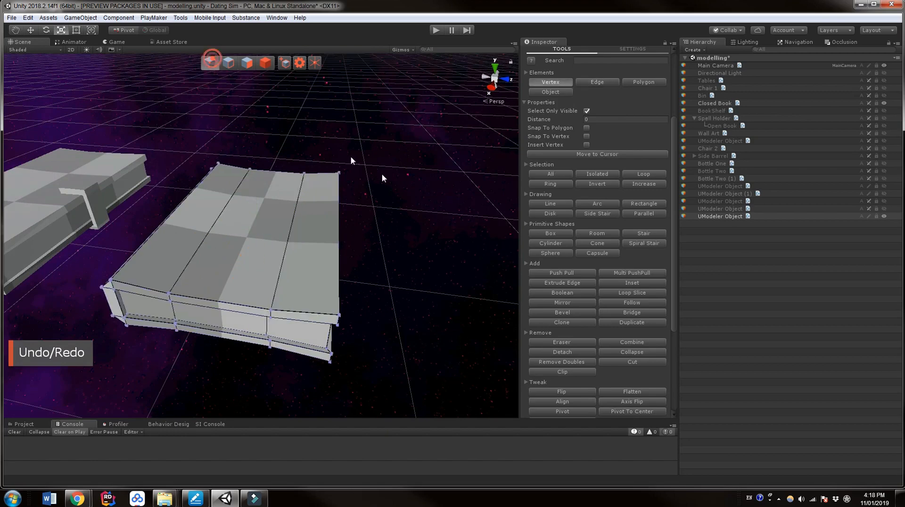
pyautogui.click(375, 262)
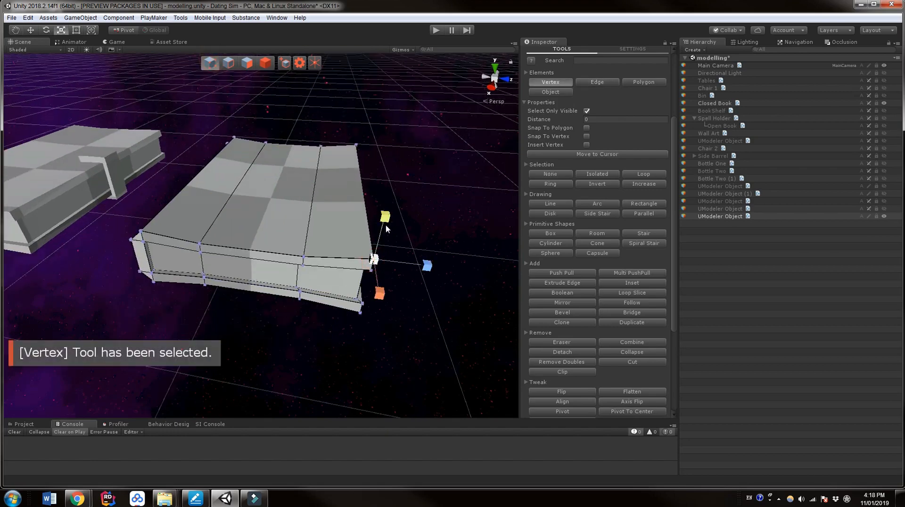
pyautogui.click(31, 30)
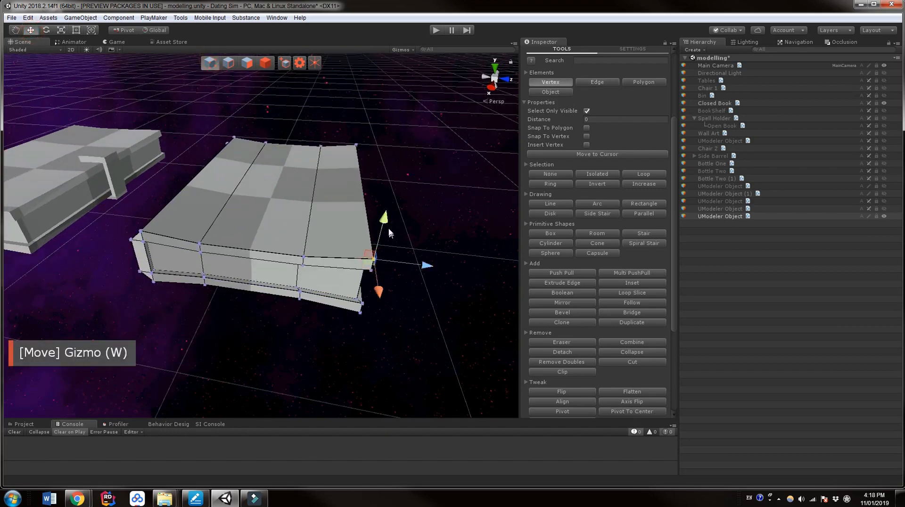
pyautogui.moveTo(385, 218); pyautogui.dragTo(384, 221)
# Compare the curved cover with the reference book and examine the shape of the reference's clasp up close
pyautogui.moveTo(265, 242); pyautogui.dragTo(262, 249, button='middle')
pyautogui.moveTo(250, 244); pyautogui.dragTo(255, 264, button='middle')
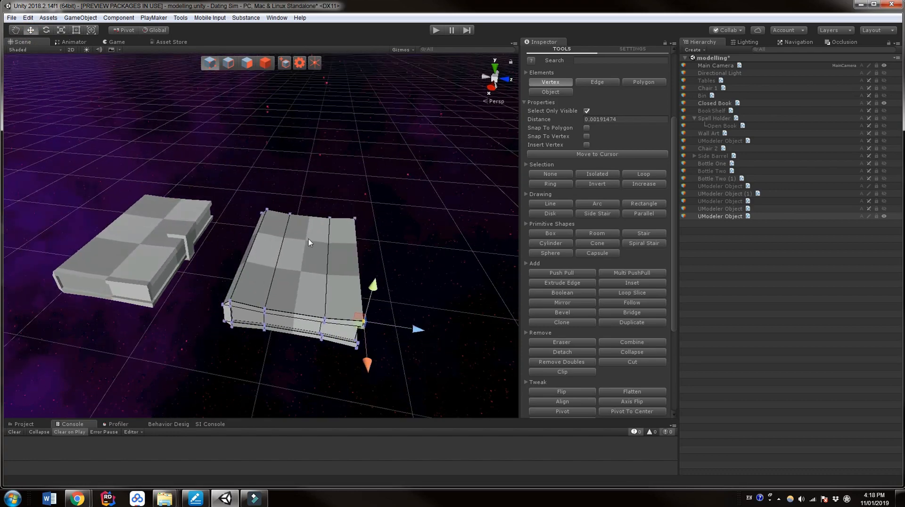
pyautogui.moveTo(309, 240); pyautogui.dragTo(301, 201, button='middle')
pyautogui.keyDown('alt'); pyautogui.moveTo(309, 239); pyautogui.dragTo(349, 279); pyautogui.keyUp('alt')
pyautogui.scroll(3, 349, 275)
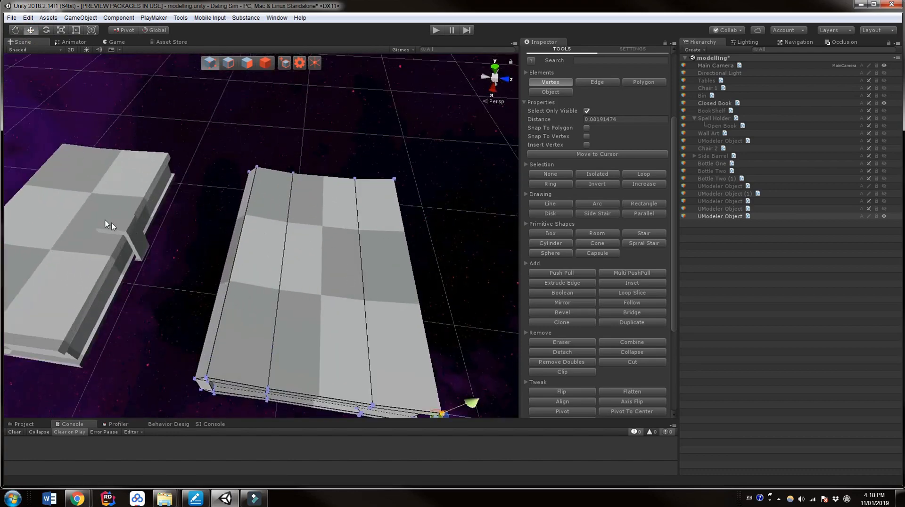
pyautogui.scroll(1, 168, 239)
pyautogui.moveTo(140, 227); pyautogui.dragTo(222, 244, button='middle')
pyautogui.scroll(3, 222, 244)
pyautogui.scroll(-2, 222, 244)
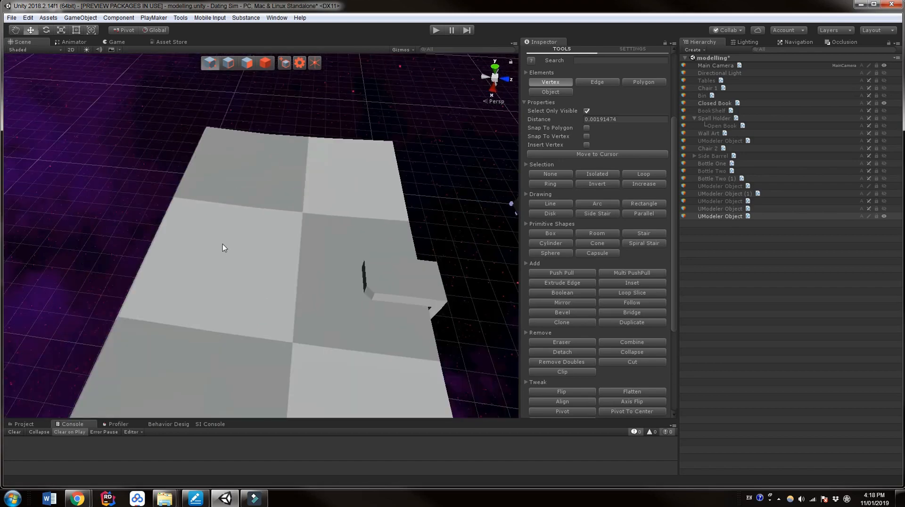
pyautogui.scroll(-3, 425, 320)
pyautogui.moveTo(425, 320); pyautogui.dragTo(385, 315, button='middle')
pyautogui.scroll(-2, 383, 314)
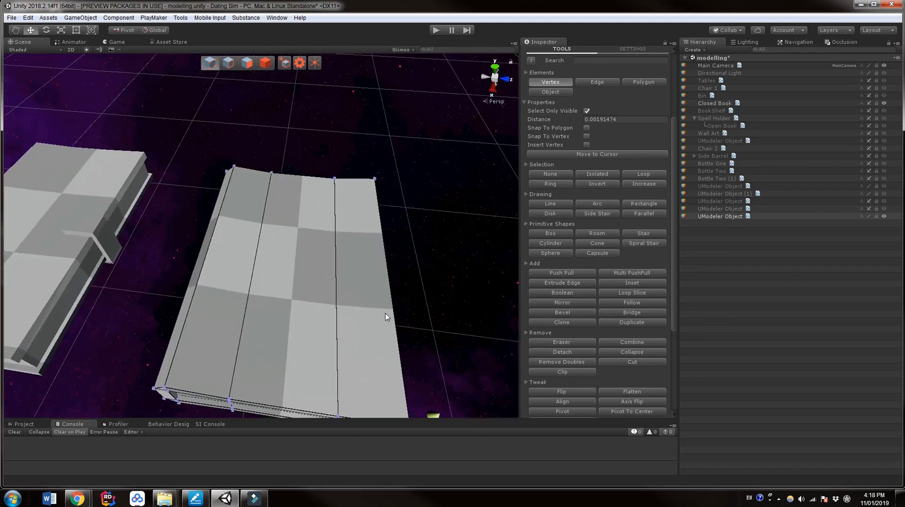
# Choose the Box primitive for the upper cover's outer strip and enable its Border Check and Glue options
pyautogui.moveTo(437, 301); pyautogui.dragTo(376, 284, button='right')
pyautogui.moveTo(396, 302); pyautogui.dragTo(367, 289, button='middle')
pyautogui.moveTo(368, 289); pyautogui.dragTo(319, 289, button='right')
pyautogui.scroll(2, 358, 288)
pyautogui.moveTo(377, 286); pyautogui.dragTo(334, 302, button='middle')
pyautogui.scroll(4, 347, 290)
pyautogui.moveTo(334, 302); pyautogui.dragTo(338, 301, button='right')
pyautogui.moveTo(338, 301); pyautogui.dragTo(343, 301, button='middle')
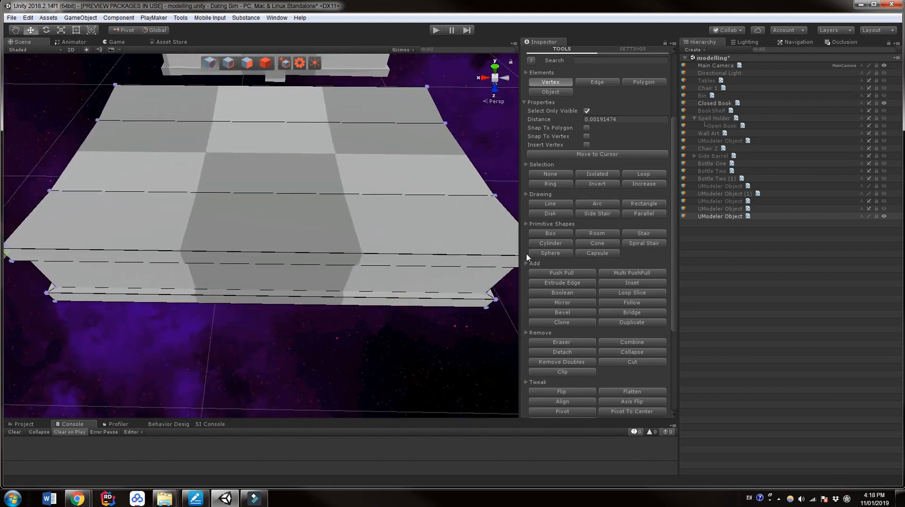
pyautogui.click(550, 233)
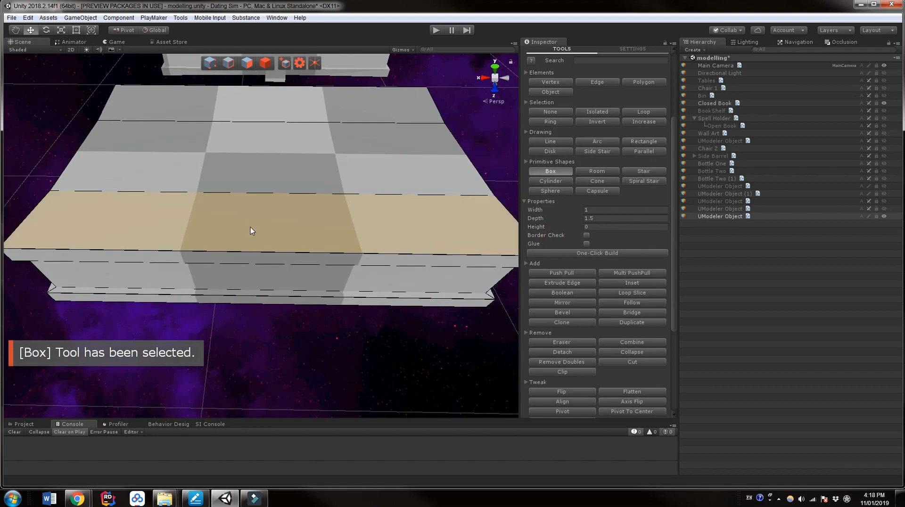
pyautogui.moveTo(246, 225); pyautogui.dragTo(323, 258)
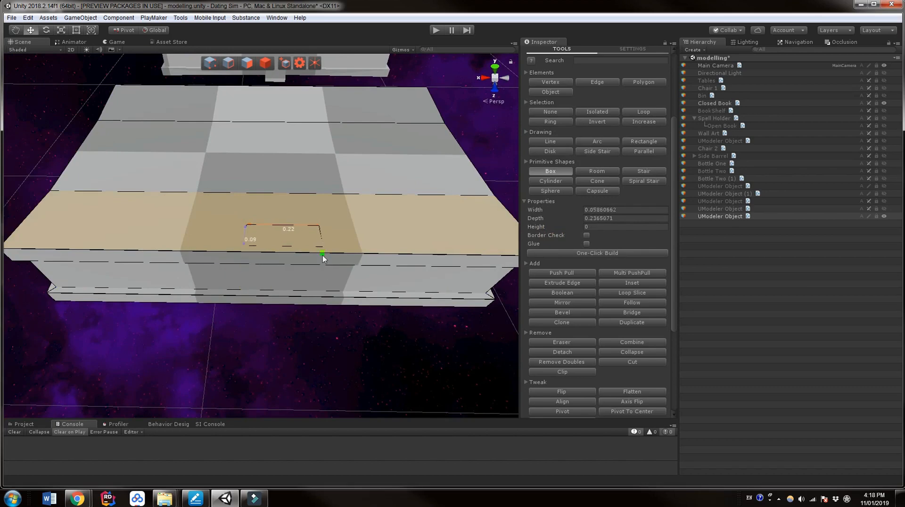
pyautogui.press('Escape')
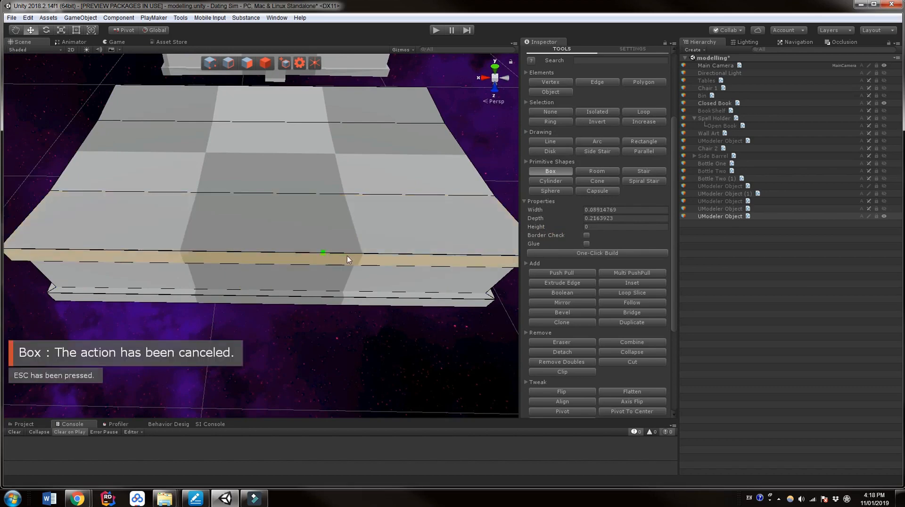
pyautogui.click(586, 235)
pyautogui.moveTo(257, 221); pyautogui.dragTo(323, 256)
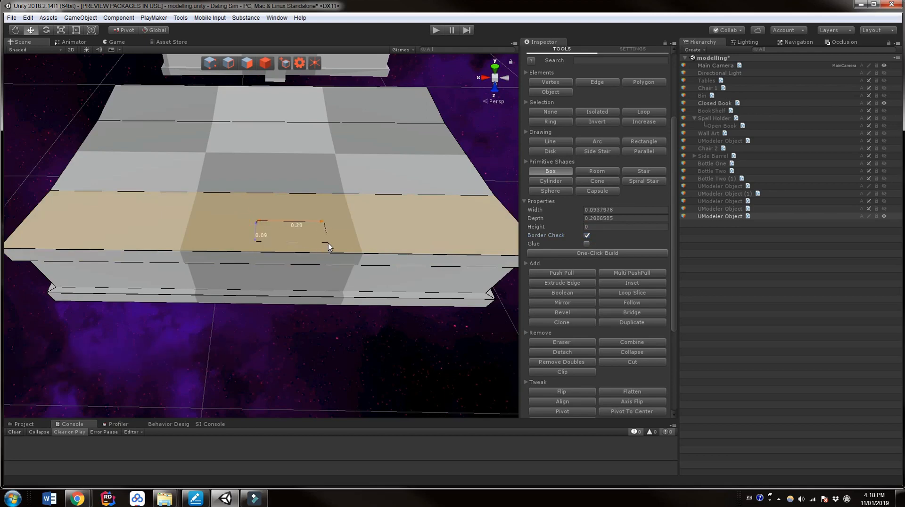
pyautogui.press('Escape')
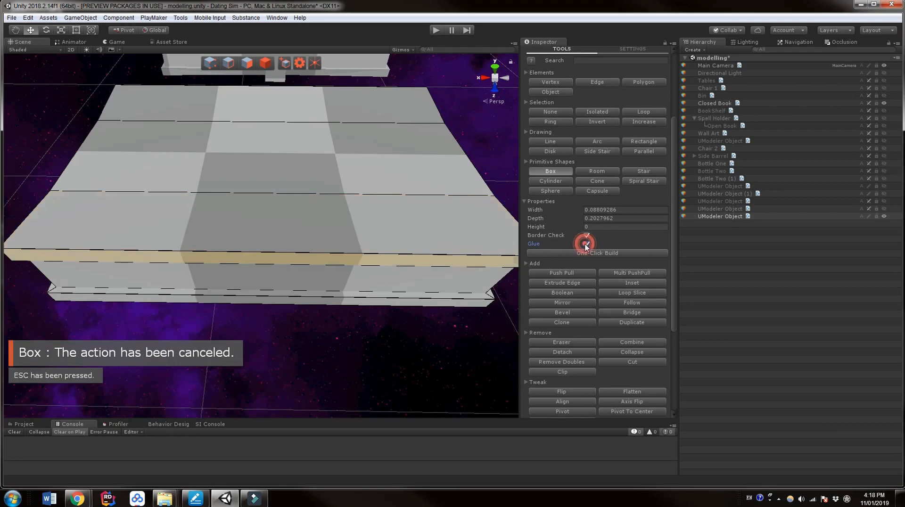
# Draw a clasp box about 0.16 by 0.11 and 0.04 high, centred on the upper cover's outer strip
pyautogui.moveTo(534, 244)
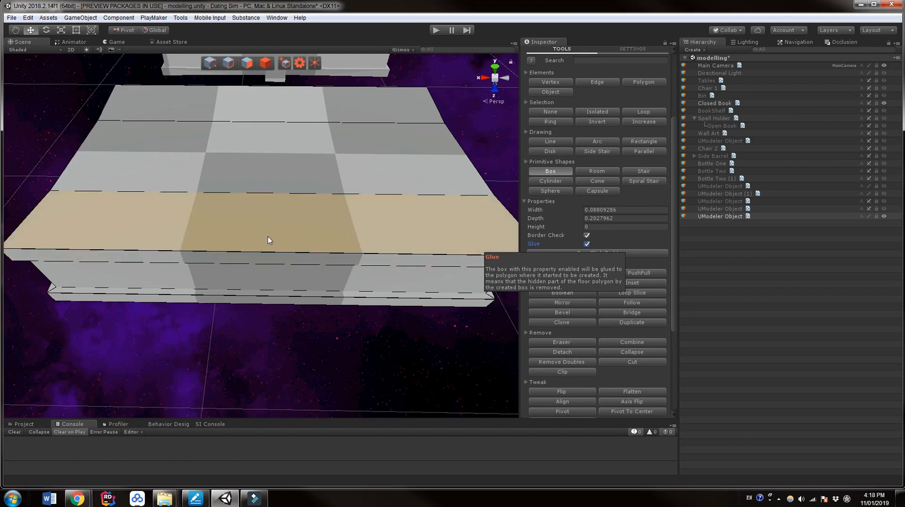
pyautogui.moveTo(254, 221); pyautogui.dragTo(310, 250)
pyautogui.click(310, 238)
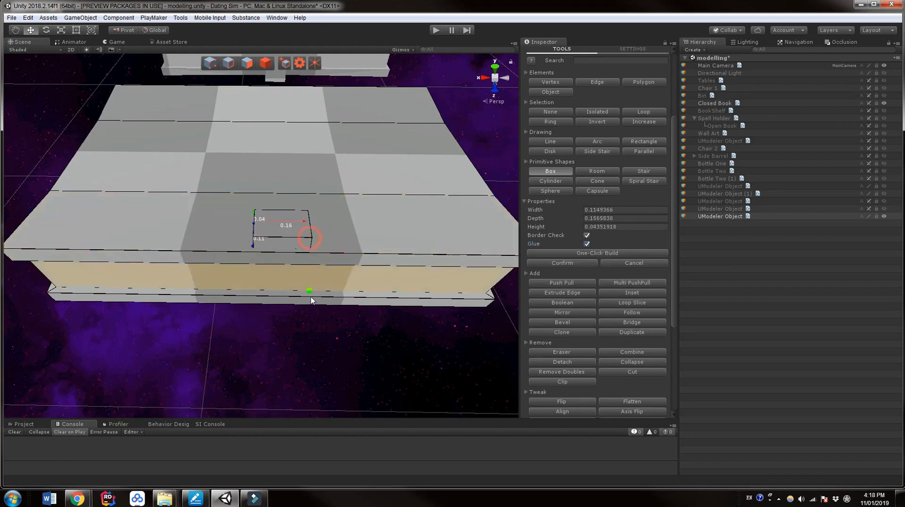
pyautogui.press('Left')
pyautogui.moveTo(317, 328); pyautogui.dragTo(407, 332, button='right')
pyautogui.moveTo(300, 308); pyautogui.dragTo(324, 311, button='middle')
pyautogui.scroll(2, 331, 306)
pyautogui.scroll(-2, 331, 307)
# Raise the top polygon of the clasp box by about 0.008
pyautogui.click(229, 64)
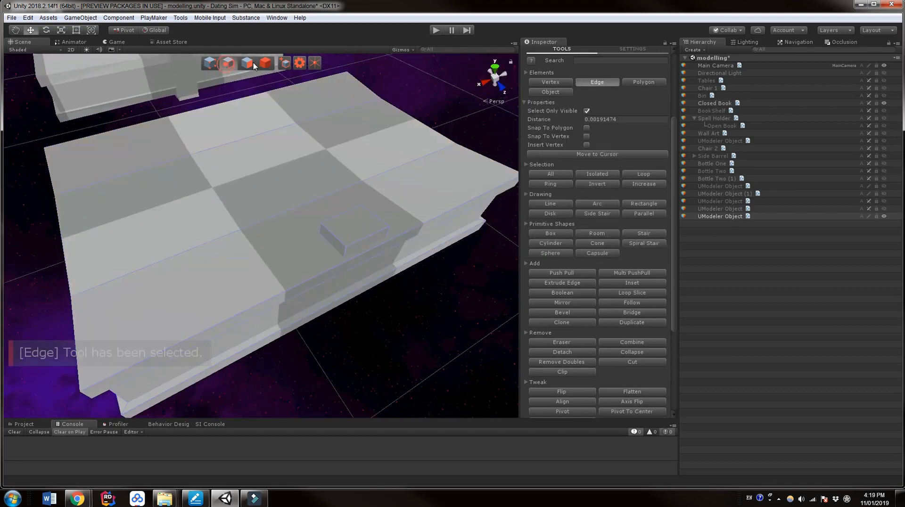
pyautogui.click(252, 62)
pyautogui.click(355, 218)
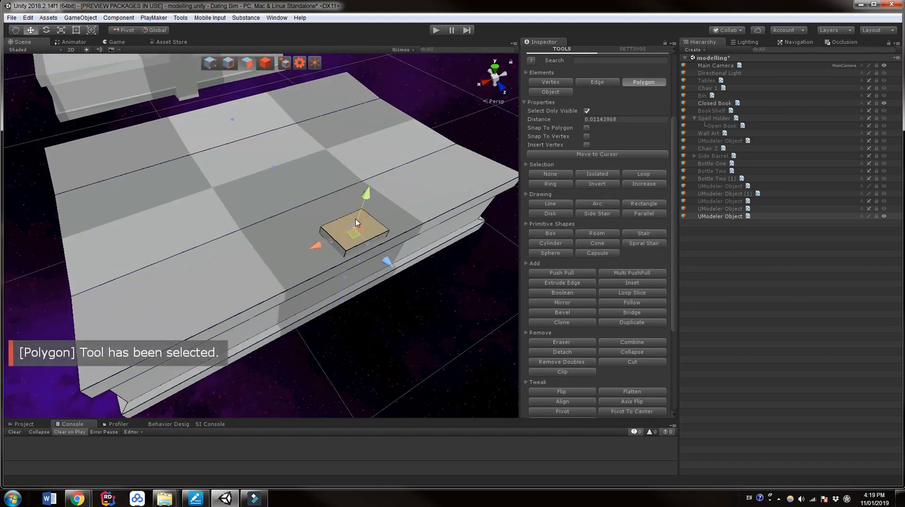
pyautogui.moveTo(364, 200); pyautogui.dragTo(365, 192)
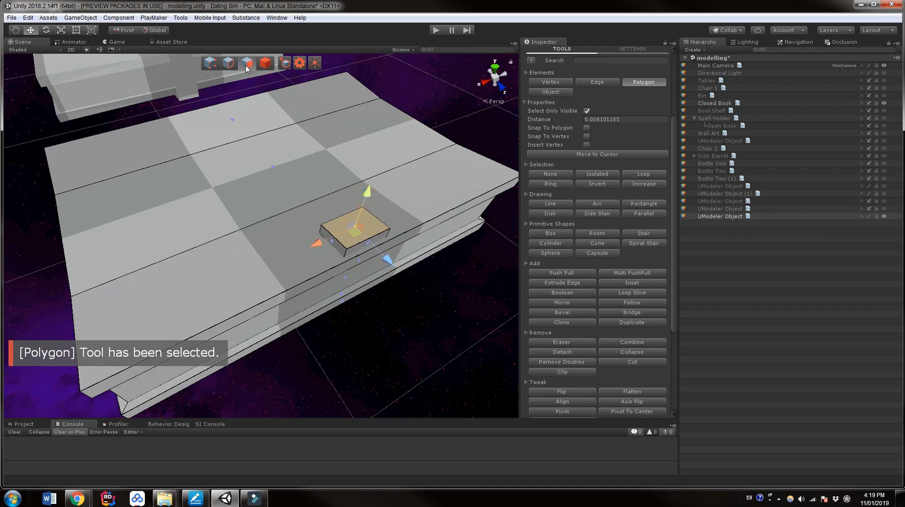
# Extrude the clasp box's outward-facing side about 0.035 so it reaches past the cover's edge
pyautogui.click(228, 62)
pyautogui.click(247, 62)
pyautogui.click(364, 246)
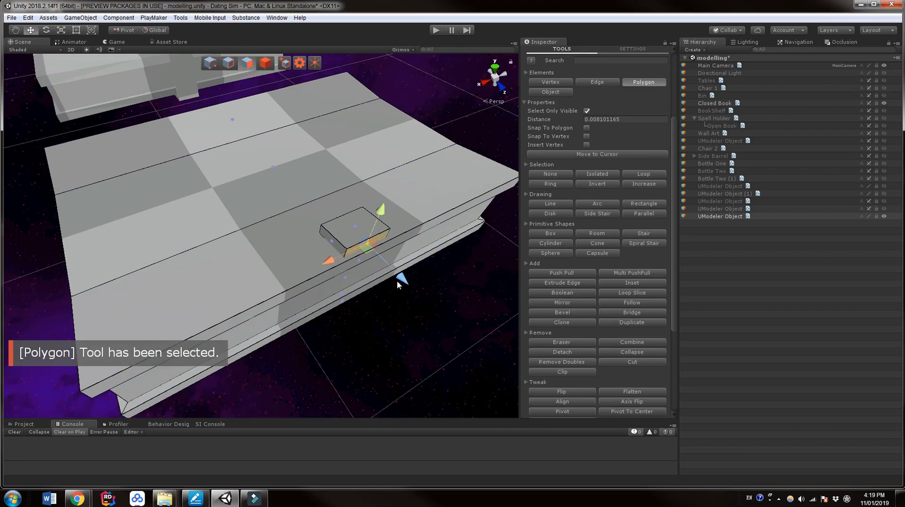
pyautogui.keyDown('shift'); pyautogui.moveTo(400, 281); pyautogui.dragTo(424, 300); pyautogui.keyUp('shift')
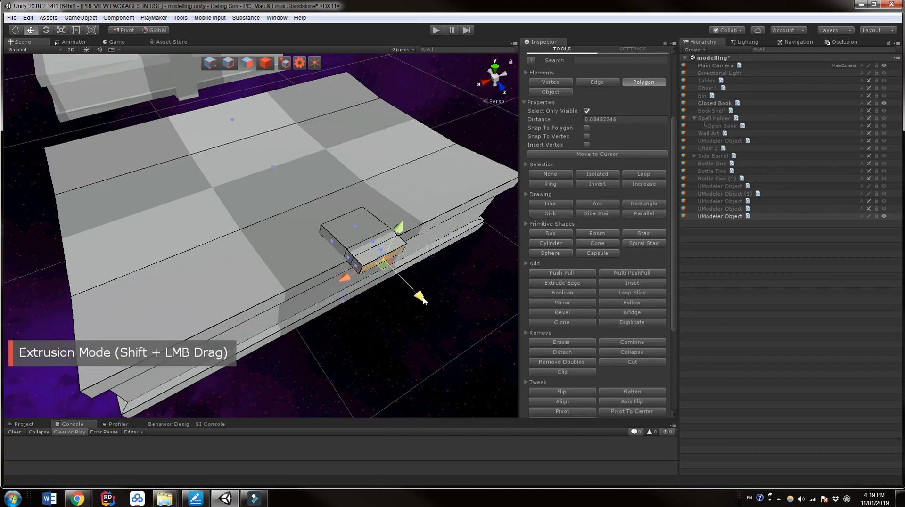
# Extrude the underside of the overhanging clasp section down about 0.3, snapping it to the lower cover's bottom edge
pyautogui.scroll(3, 392, 353)
pyautogui.keyDown('alt'); pyautogui.moveTo(392, 355); pyautogui.dragTo(420, 303); pyautogui.keyUp('alt')
pyautogui.scroll(-4, 420, 303)
pyautogui.moveTo(420, 303); pyautogui.dragTo(415, 282, button='middle')
pyautogui.scroll(4, 415, 282)
pyautogui.scroll(-5, 430, 368)
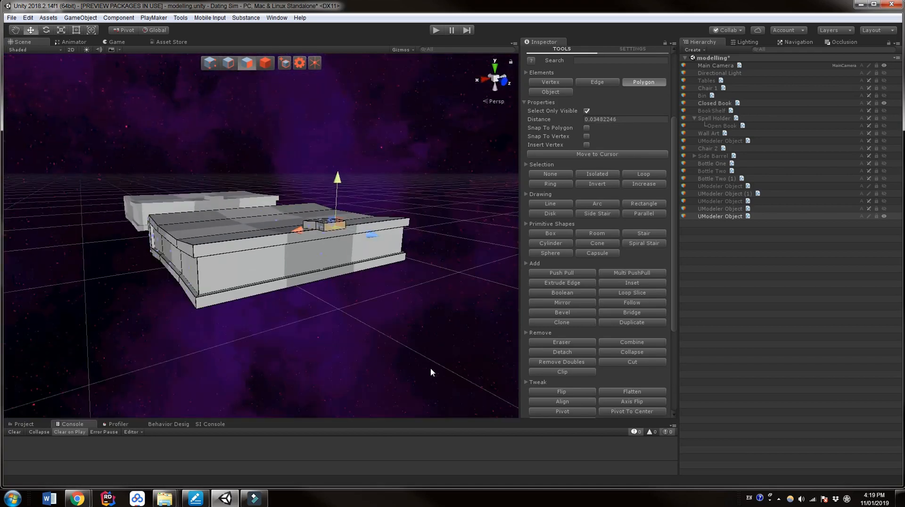
pyautogui.moveTo(433, 356); pyautogui.dragTo(410, 296, button='right')
pyautogui.moveTo(410, 297); pyautogui.dragTo(388, 283, button='middle')
pyautogui.scroll(2, 383, 304)
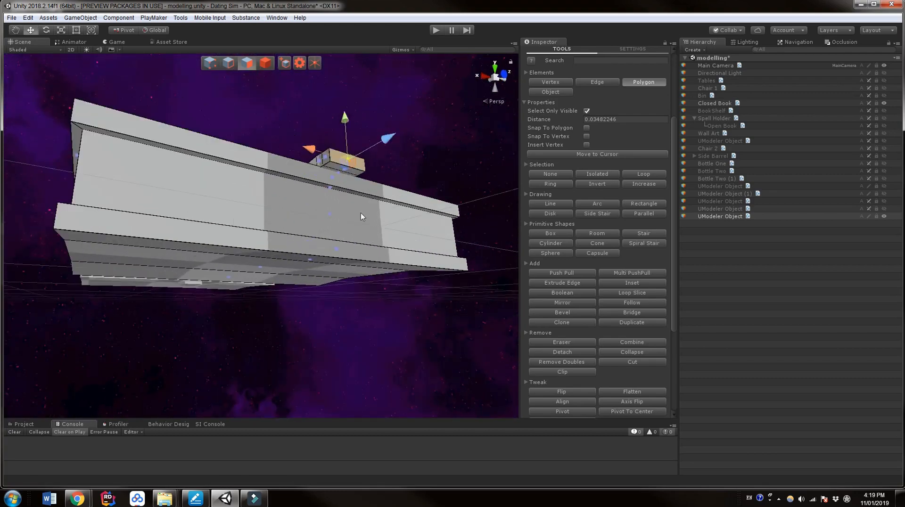
pyautogui.click(333, 167)
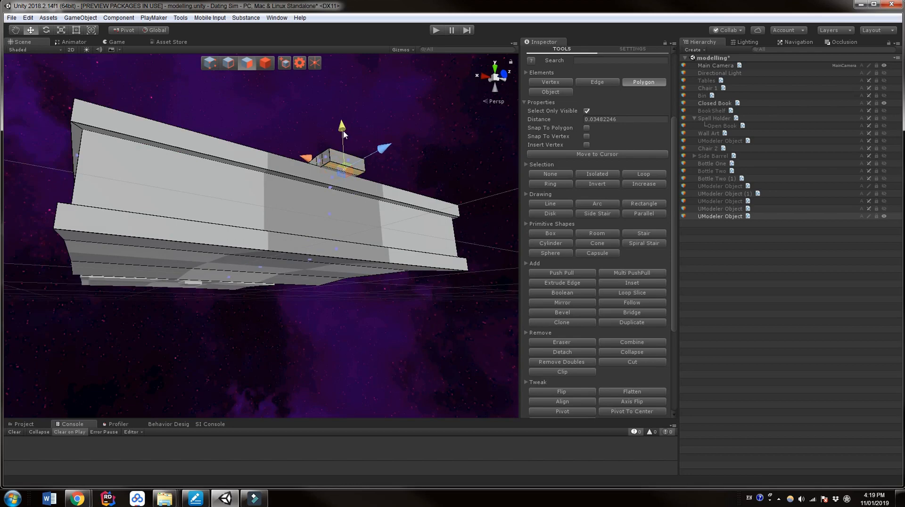
pyautogui.keyDown('shift'); pyautogui.moveTo(341, 130); pyautogui.dragTo(55, 232); pyautogui.keyUp('shift')
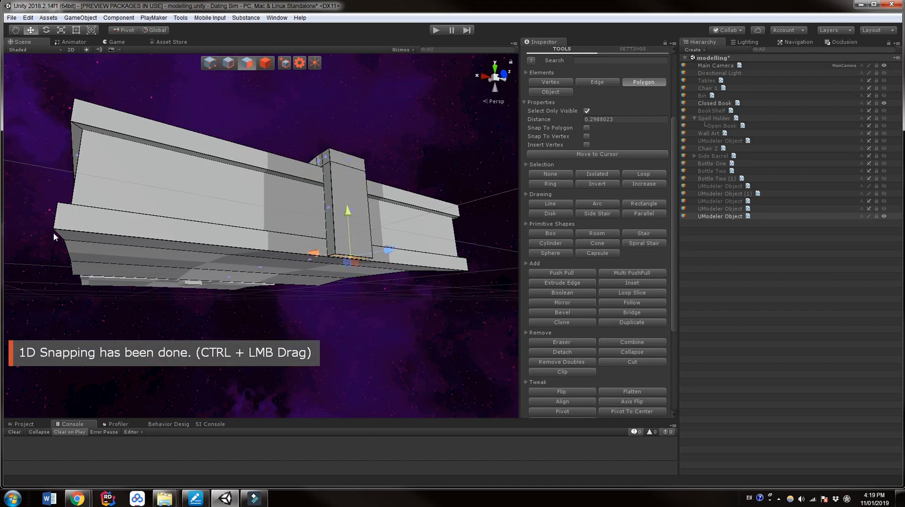
# Extrude the clasp's bottom face about 0.043 further down, past the lower cover
pyautogui.scroll(4, 344, 311)
pyautogui.scroll(-2, 348, 311)
pyautogui.moveTo(381, 306)
pyautogui.mouseDown(button='middle')
pyautogui.moveTo(380, 299)
pyautogui.moveTo(376, 308)
pyautogui.mouseUp(button='middle')
pyautogui.keyDown('shift'); pyautogui.moveTo(333, 186); pyautogui.dragTo(323, 212); pyautogui.keyUp('shift')
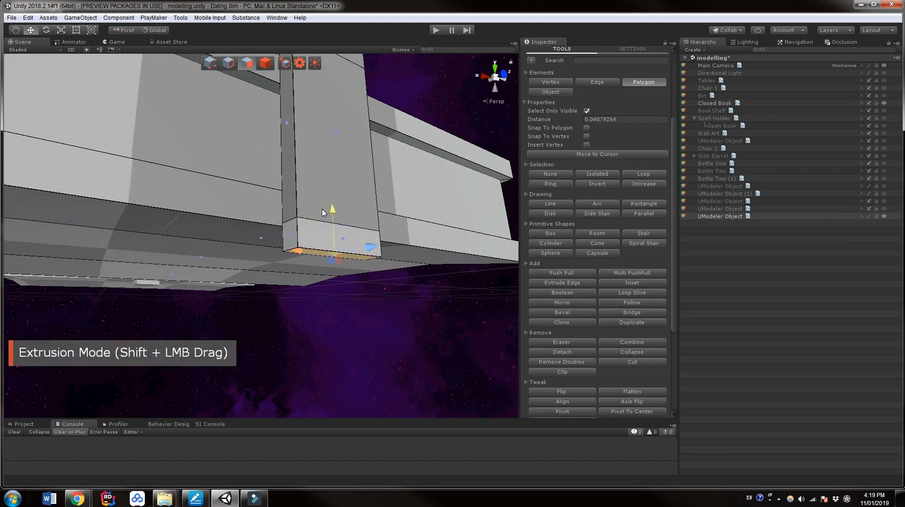
# Extrude the inner face of the clasp's lowest section about 0.094 inward beneath the lower cover
pyautogui.moveTo(299, 337); pyautogui.dragTo(370, 317, button='right')
pyautogui.scroll(3, 330, 316)
pyautogui.moveTo(296, 321); pyautogui.dragTo(315, 317, button='middle')
pyautogui.moveTo(320, 324); pyautogui.dragTo(389, 320, button='right')
pyautogui.moveTo(293, 329); pyautogui.dragTo(306, 320, button='middle')
pyautogui.click(390, 263)
pyautogui.moveTo(393, 261); pyautogui.dragTo(386, 271, button='middle')
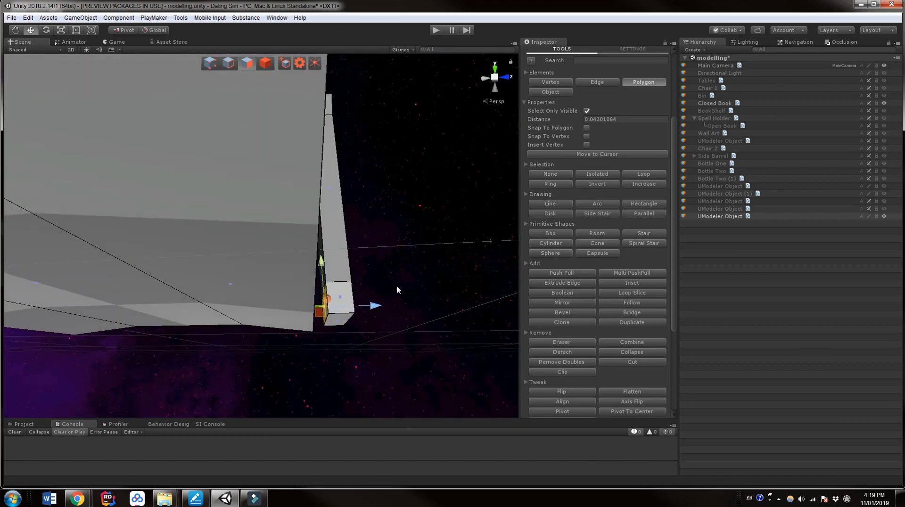
pyautogui.keyDown('shift'); pyautogui.moveTo(380, 306); pyautogui.dragTo(317, 310); pyautogui.keyUp('shift')
# Move the face of the clasp's lower lip by about 0.008 beneath the lower cover
pyautogui.moveTo(367, 302); pyautogui.dragTo(361, 306, button='middle')
pyautogui.moveTo(356, 304); pyautogui.dragTo(346, 359, button='right')
pyautogui.scroll(-5, 316, 260)
pyautogui.moveTo(316, 260); pyautogui.dragTo(326, 270, button='middle')
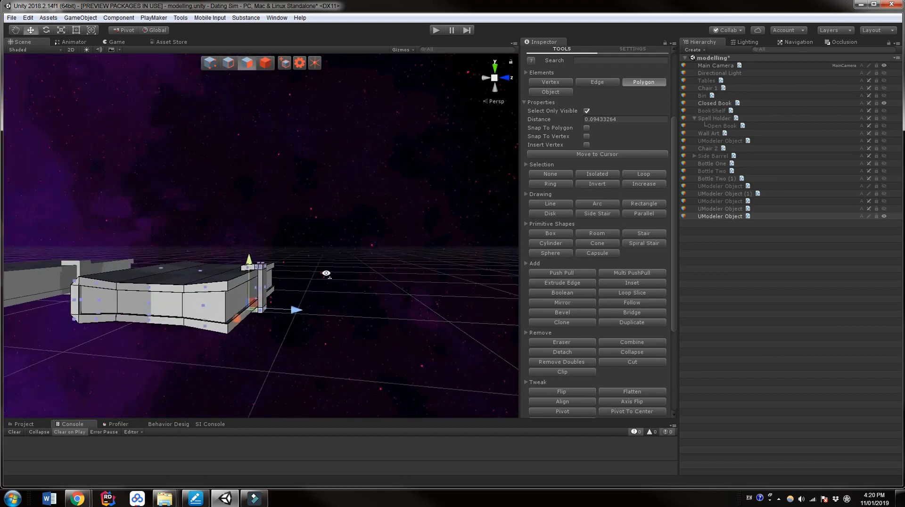
pyautogui.moveTo(325, 270); pyautogui.dragTo(327, 305, button='right')
pyautogui.scroll(6, 321, 265)
pyautogui.moveTo(315, 260); pyautogui.dragTo(328, 216, button='middle')
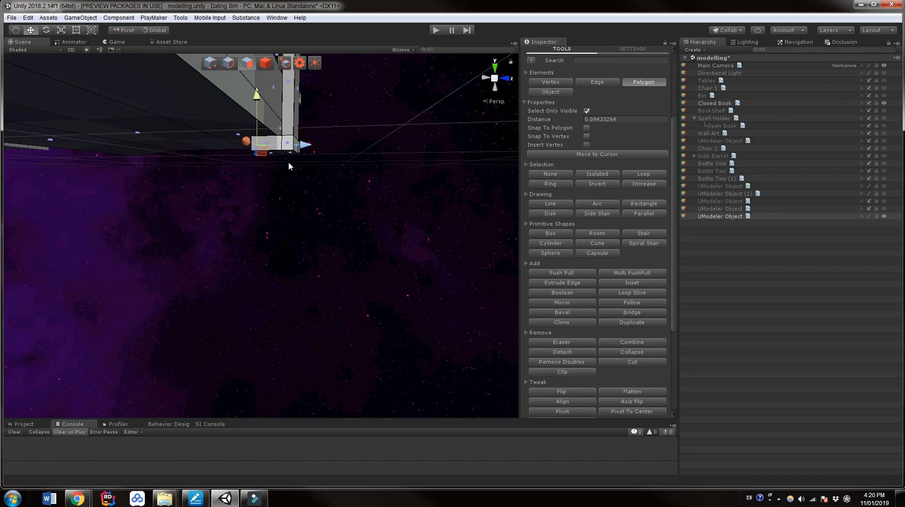
pyautogui.scroll(4, 288, 166)
pyautogui.moveTo(254, 209); pyautogui.dragTo(251, 211)
# Examine the clasp from above, where it overlaps the upper cover
pyautogui.moveTo(363, 202); pyautogui.dragTo(370, 239, button='right')
pyautogui.scroll(-5, 360, 224)
pyautogui.moveTo(349, 205); pyautogui.dragTo(352, 220, button='middle')
pyautogui.moveTo(356, 211); pyautogui.dragTo(362, 248, button='right')
pyautogui.moveTo(362, 248); pyautogui.dragTo(395, 239, button='middle')
pyautogui.scroll(3, 370, 266)
pyautogui.scroll(4, 390, 236)
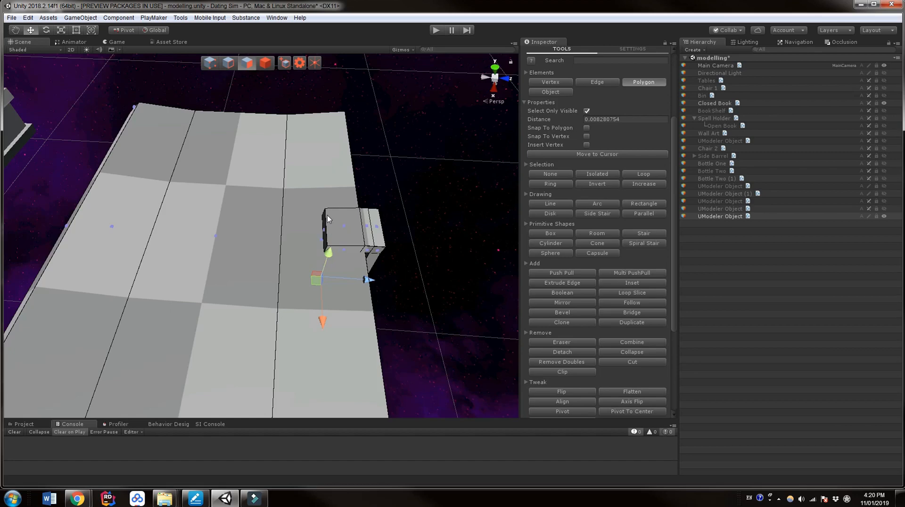
pyautogui.scroll(-3, 171, 256)
pyautogui.moveTo(153, 254); pyautogui.dragTo(222, 262, button='middle')
pyautogui.scroll(3, 182, 262)
pyautogui.moveTo(451, 328); pyautogui.dragTo(384, 319, button='middle')
pyautogui.scroll(3, 383, 318)
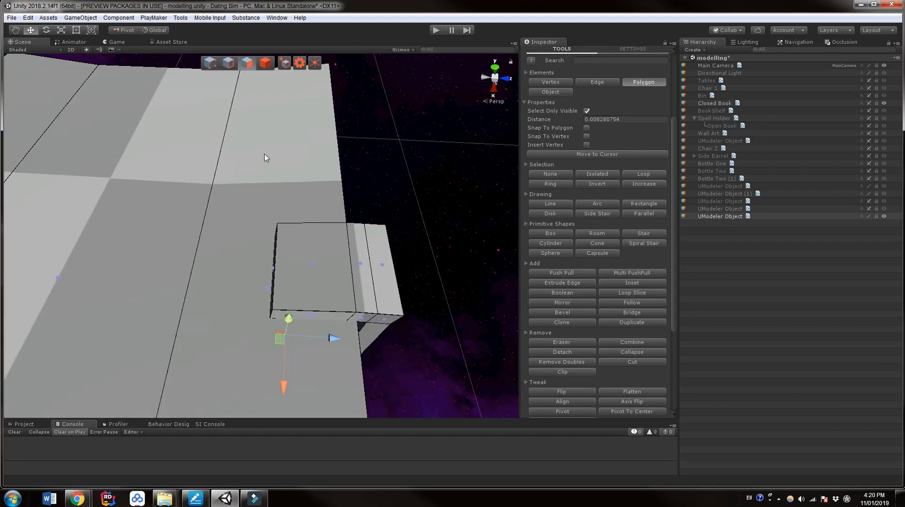
# Bevel the two vertical corner edges at the clasp's inner end on the upper cover with a width of 0.02
pyautogui.click(229, 63)
pyautogui.scroll(5, 348, 194)
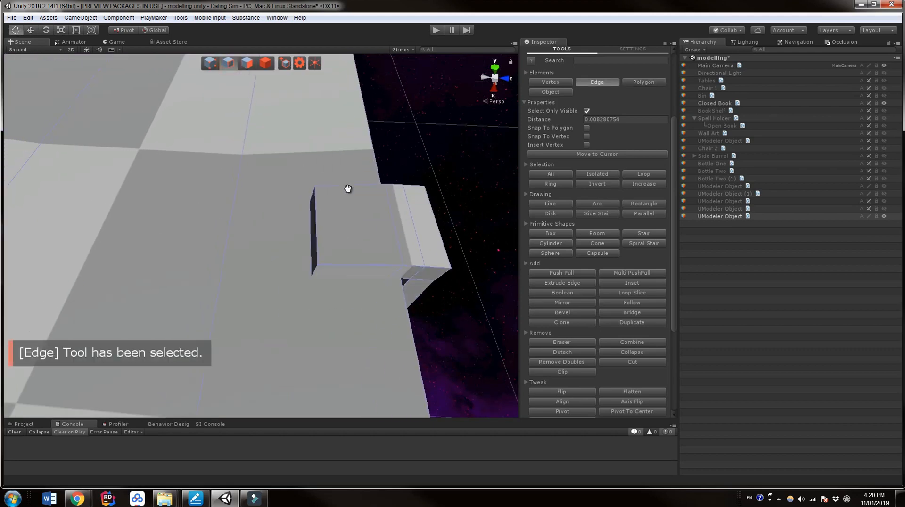
pyautogui.click(316, 260)
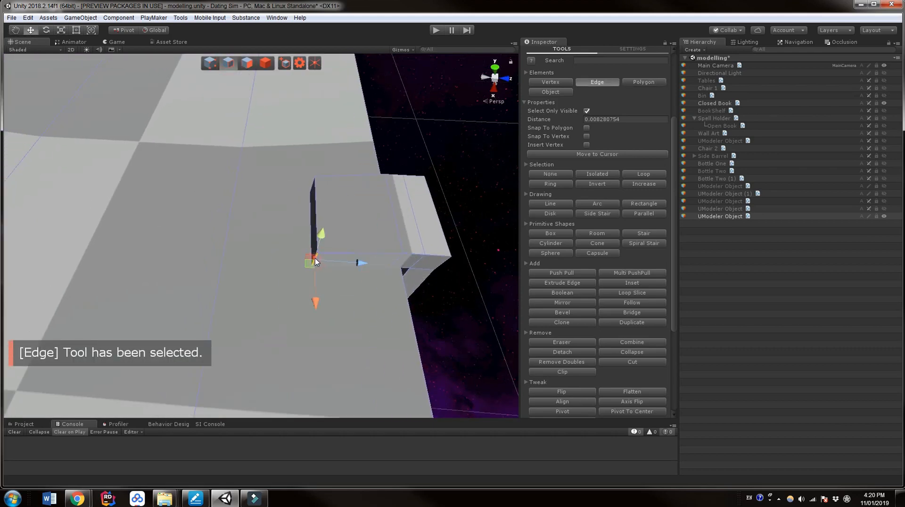
pyautogui.keyDown('alt'); pyautogui.moveTo(298, 291); pyautogui.dragTo(472, 266); pyautogui.keyUp('alt')
pyautogui.moveTo(472, 266); pyautogui.dragTo(370, 284, button='right')
pyautogui.click(280, 347)
pyautogui.click(280, 347)
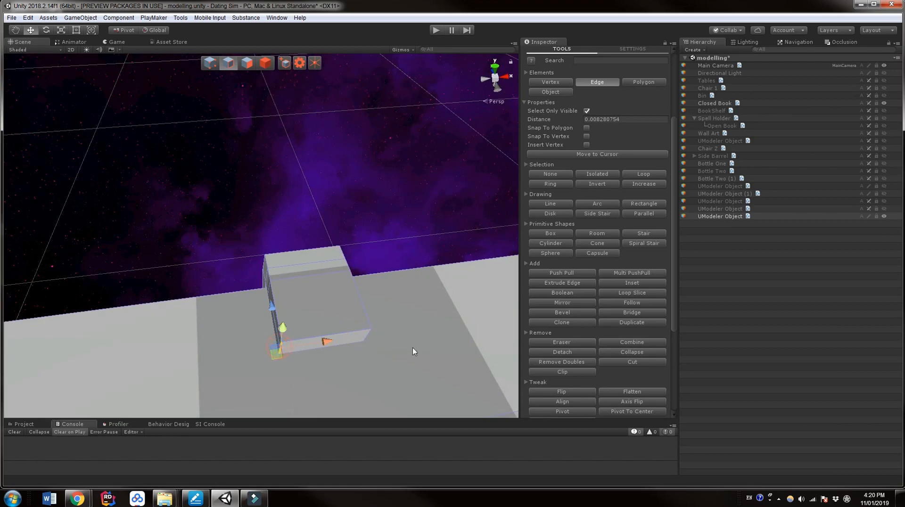
pyautogui.moveTo(415, 352); pyautogui.dragTo(330, 351, button='right')
pyautogui.moveTo(329, 351)
pyautogui.mouseDown(button='middle')
pyautogui.moveTo(321, 346)
pyautogui.moveTo(329, 343)
pyautogui.mouseUp(button='middle')
pyautogui.scroll(-5, 326, 340)
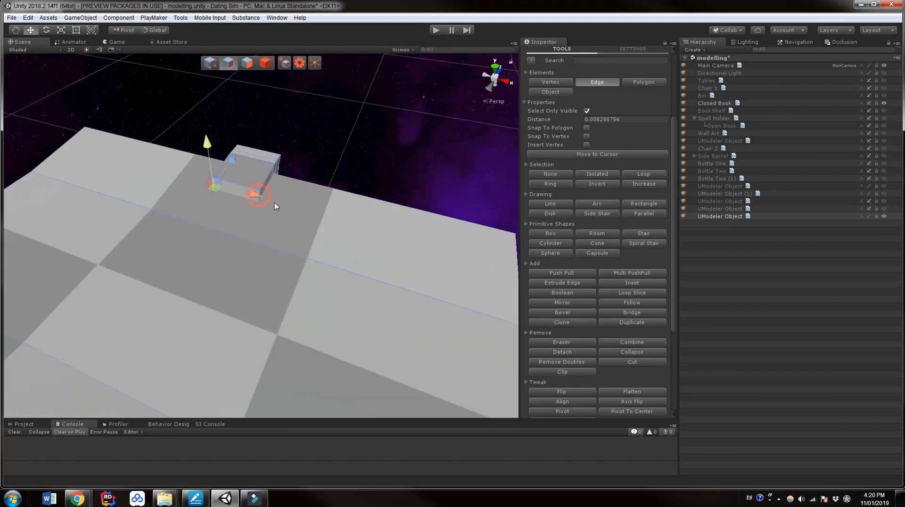
pyautogui.scroll(4, 259, 196)
pyautogui.keyDown('ctrl'); pyautogui.click(259, 154); pyautogui.keyUp('ctrl')
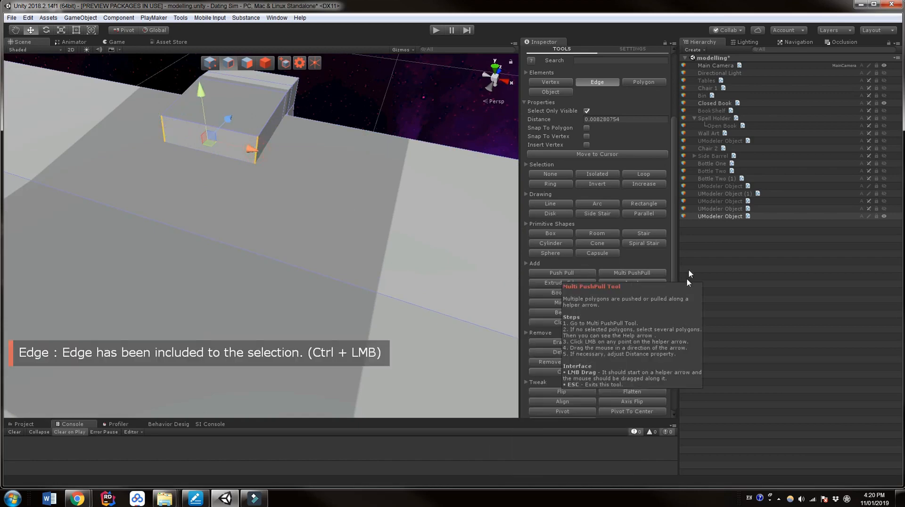
pyautogui.click(562, 312)
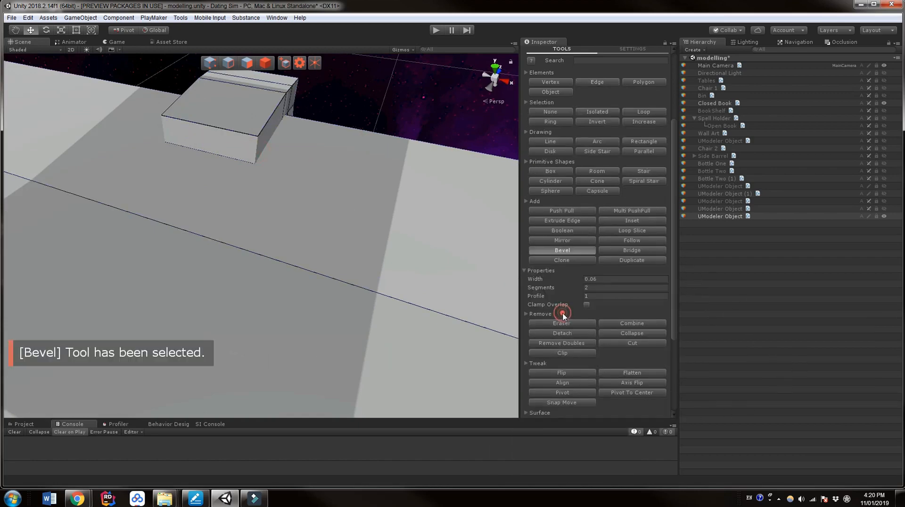
pyautogui.moveTo(296, 216); pyautogui.dragTo(285, 307, button='middle')
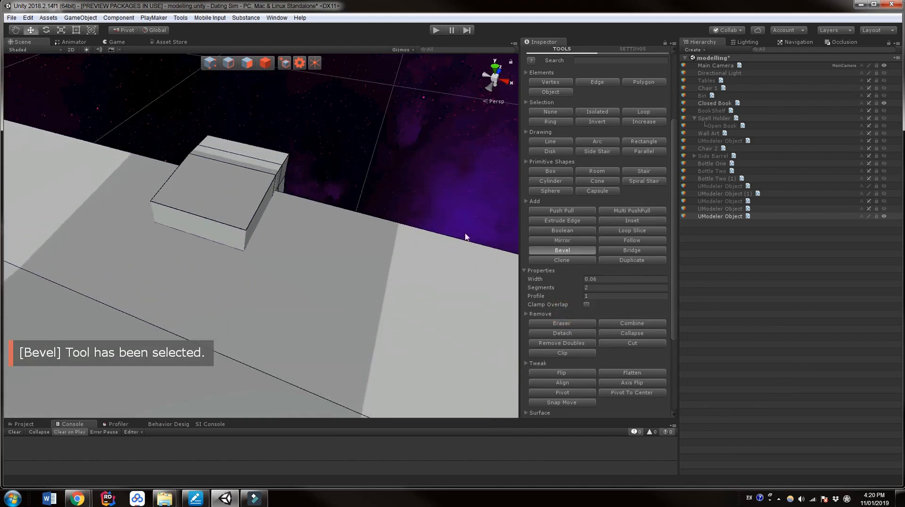
pyautogui.scroll(3, 545, 231)
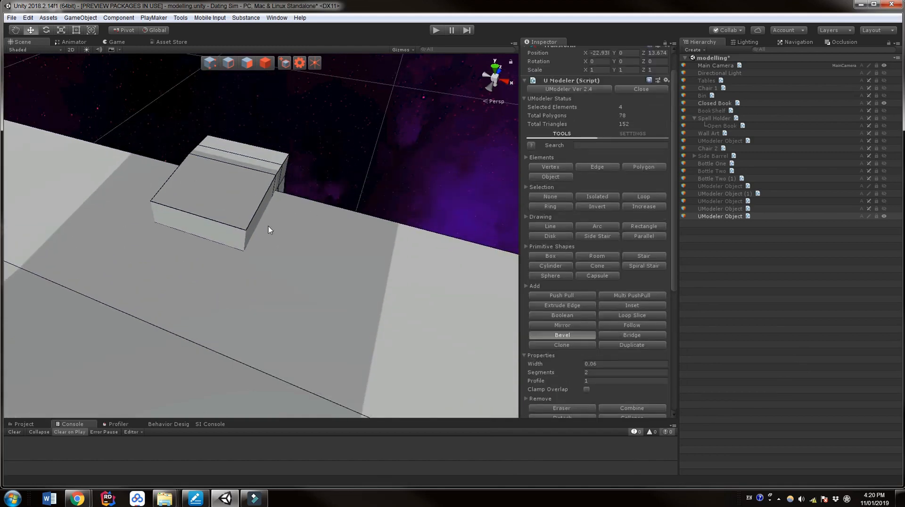
pyautogui.click(542, 364)
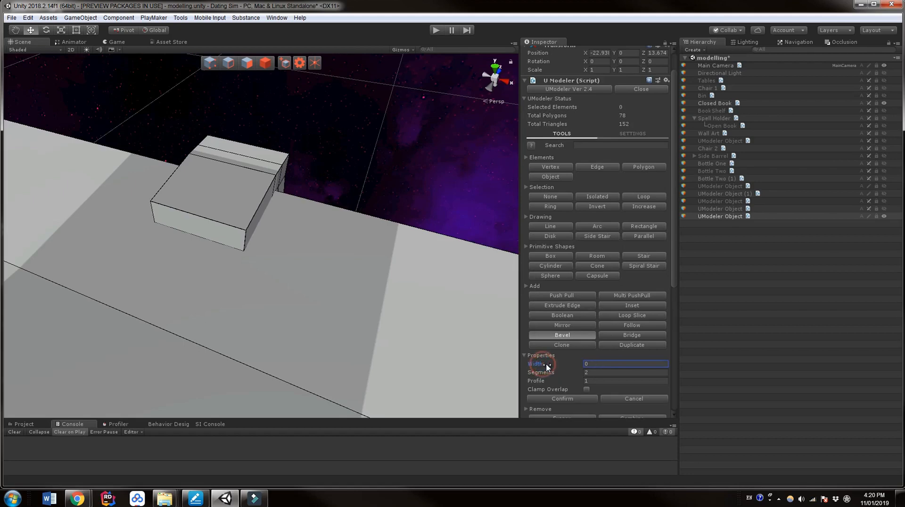
pyautogui.moveTo(548, 367); pyautogui.dragTo(546, 367)
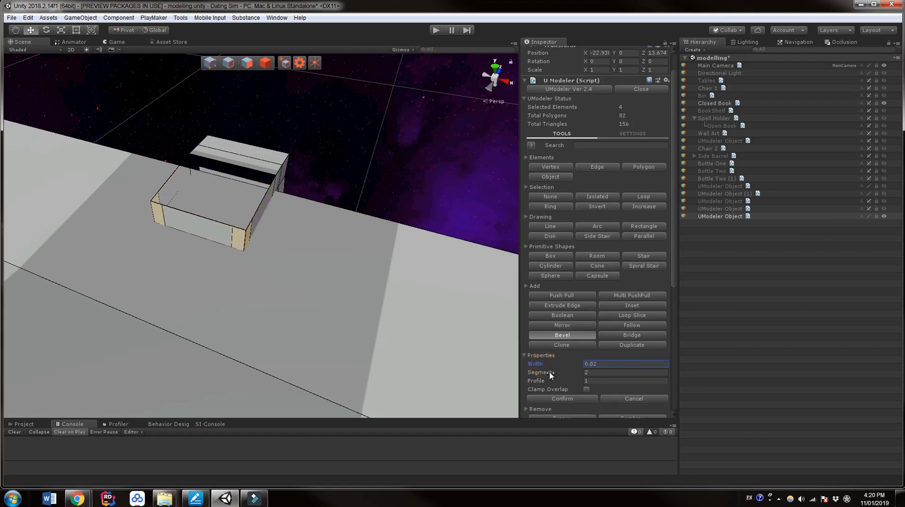
# Give the clasp's corner bevel 7 segments, a profile of 0.41 and a width of 0.03
pyautogui.click(546, 375)
pyautogui.moveTo(548, 374); pyautogui.dragTo(545, 376)
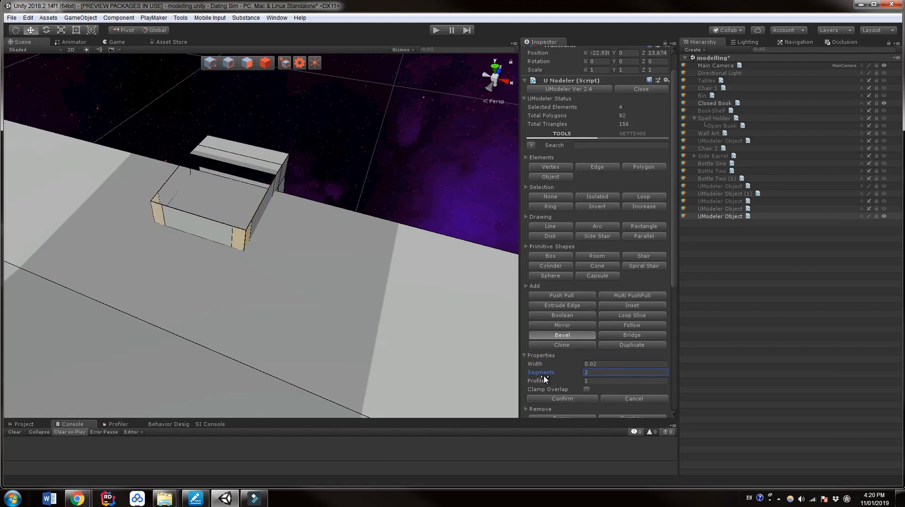
pyautogui.moveTo(542, 376)
pyautogui.mouseDown()
pyautogui.moveTo(556, 380)
pyautogui.moveTo(546, 381)
pyautogui.mouseUp()
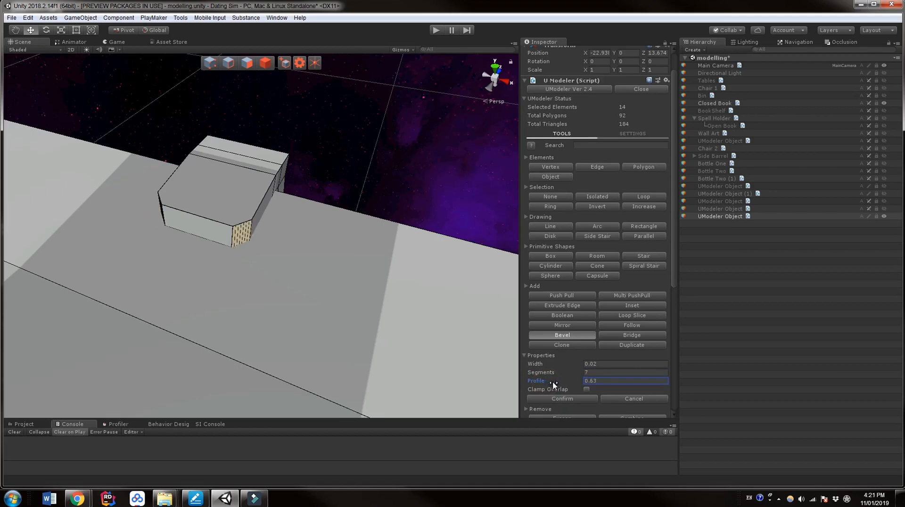
pyautogui.moveTo(552, 381); pyautogui.dragTo(541, 364)
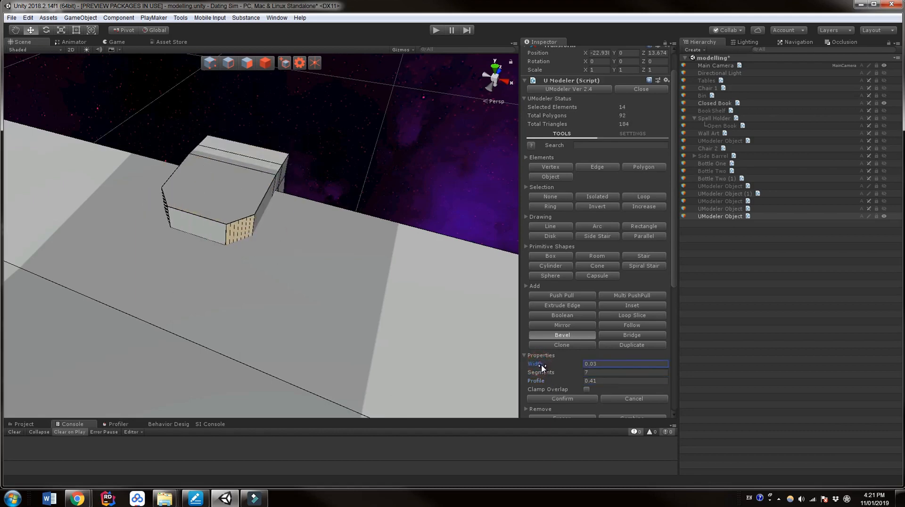
# Reduce the clasp's corner bevel to 1 segment, check its shape against the whole book and apply it
pyautogui.click(594, 373)
pyautogui.write('1')
pyautogui.scroll(3, 434, 313)
pyautogui.scroll(-5, 361, 269)
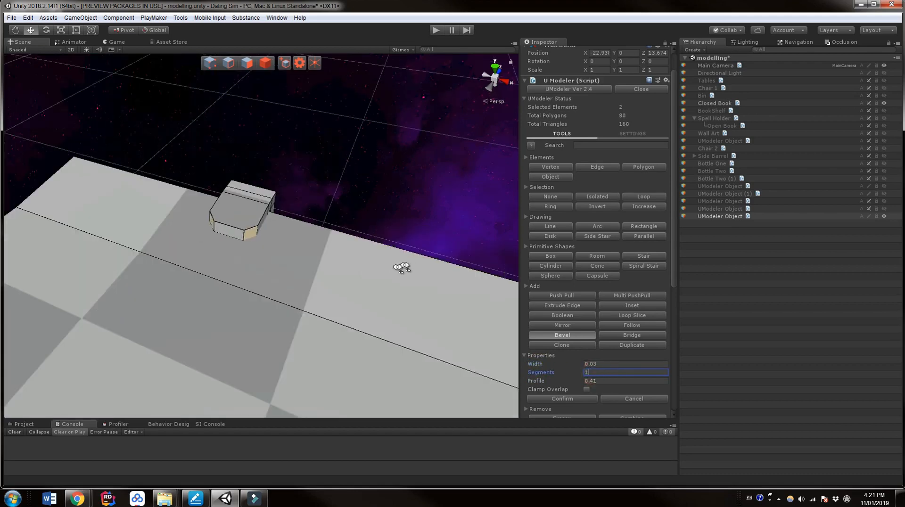
pyautogui.keyDown('alt'); pyautogui.moveTo(410, 264); pyautogui.dragTo(268, 287); pyautogui.keyUp('alt')
pyautogui.scroll(-5, 281, 282)
pyautogui.keyDown('alt'); pyautogui.moveTo(357, 306); pyautogui.dragTo(369, 279); pyautogui.keyUp('alt')
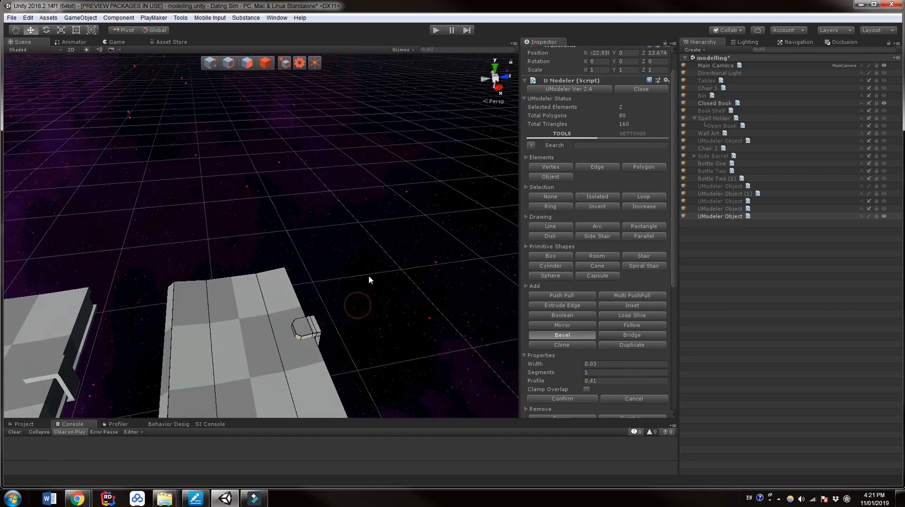
pyautogui.moveTo(369, 279); pyautogui.dragTo(372, 252, button='middle')
pyautogui.scroll(2, 372, 252)
pyautogui.moveTo(372, 252)
pyautogui.keyDown('alt'); pyautogui.mouseDown()
pyautogui.moveTo(359, 269)
pyautogui.moveTo(372, 271)
pyautogui.mouseUp(); pyautogui.keyUp('alt')
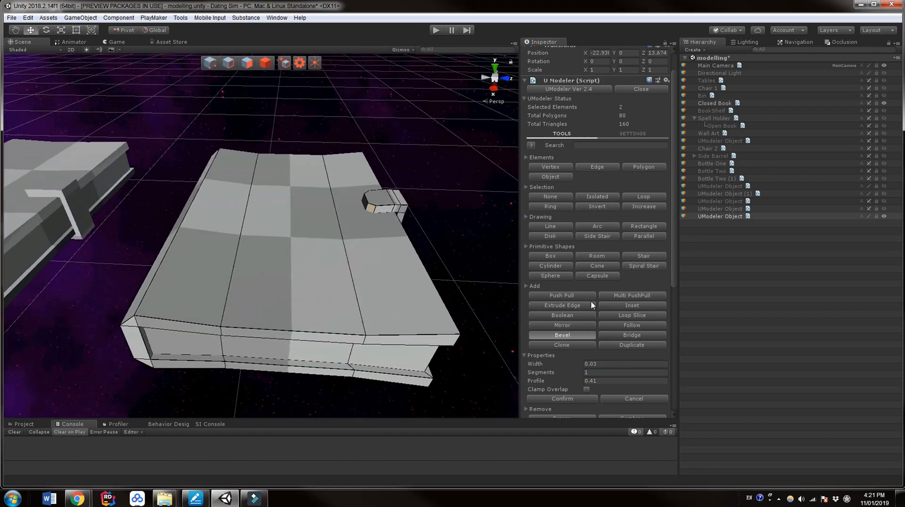
pyautogui.scroll(-5, 590, 304)
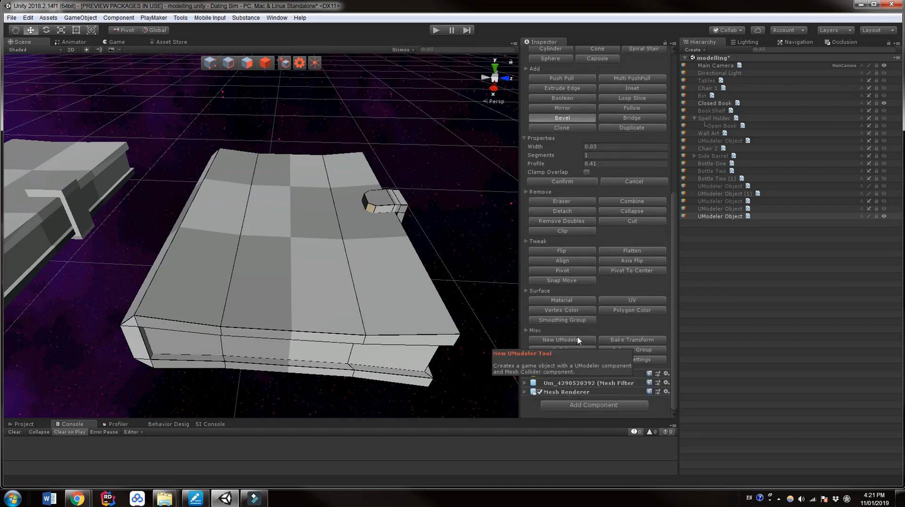
pyautogui.scroll(1, 583, 299)
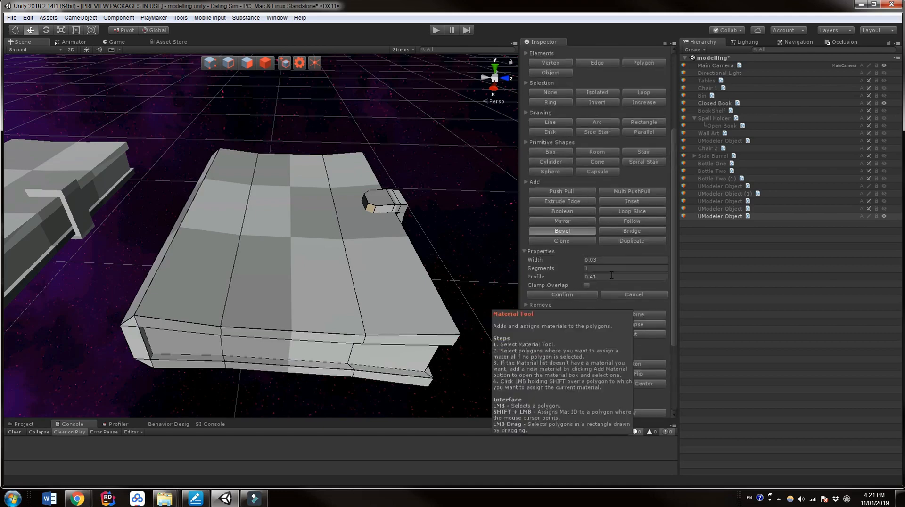
pyautogui.click(574, 295)
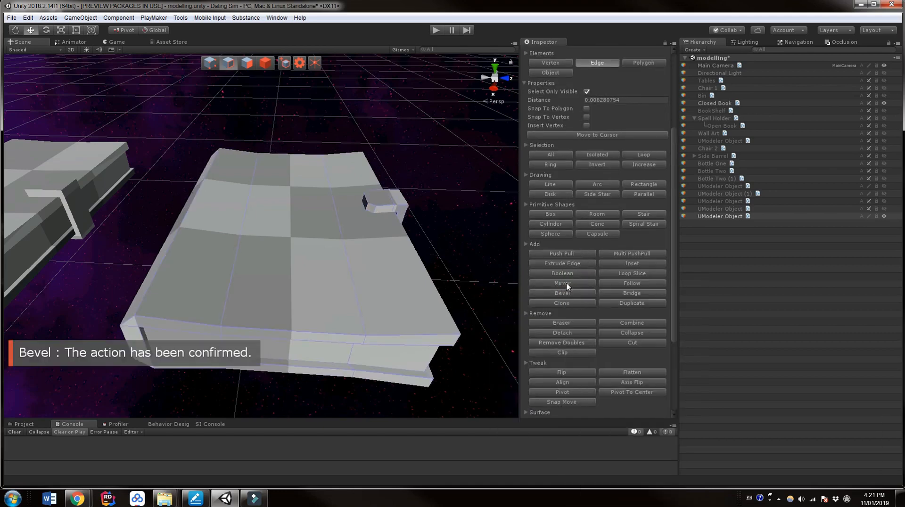
# Mirror the book mesh along the Y axis at distance 0, finish the mirror mode and check the covers
pyautogui.click(563, 283)
pyautogui.click(600, 259)
pyautogui.click(602, 277)
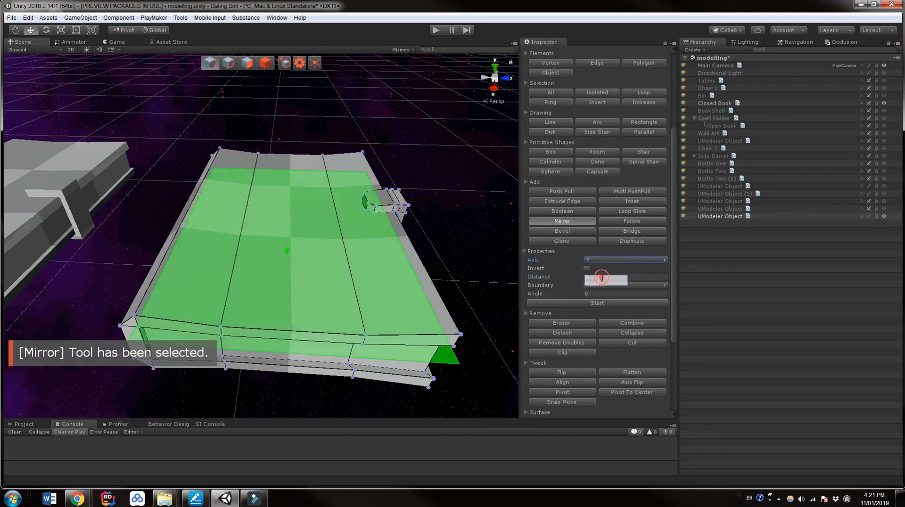
pyautogui.keyDown('alt'); pyautogui.moveTo(426, 271); pyautogui.dragTo(429, 259); pyautogui.keyUp('alt')
pyautogui.click(612, 304)
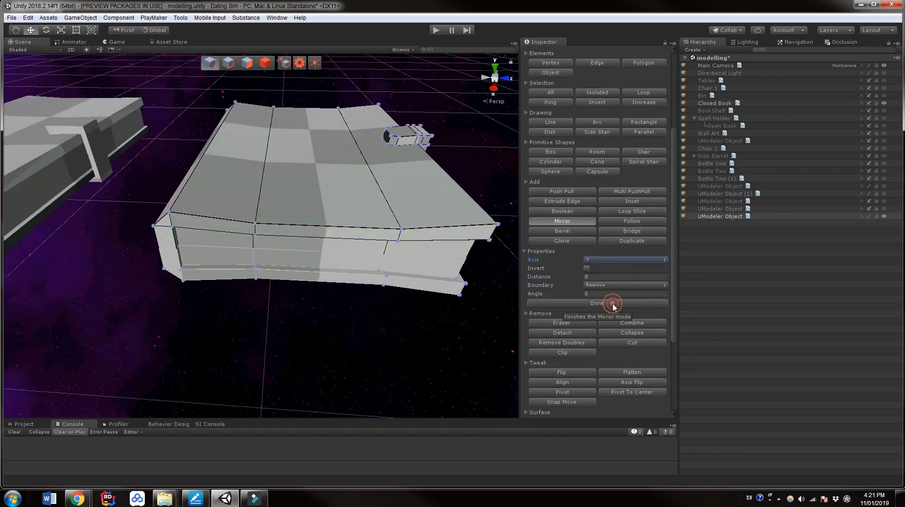
pyautogui.click(611, 304)
pyautogui.moveTo(373, 339); pyautogui.dragTo(363, 340, button='middle')
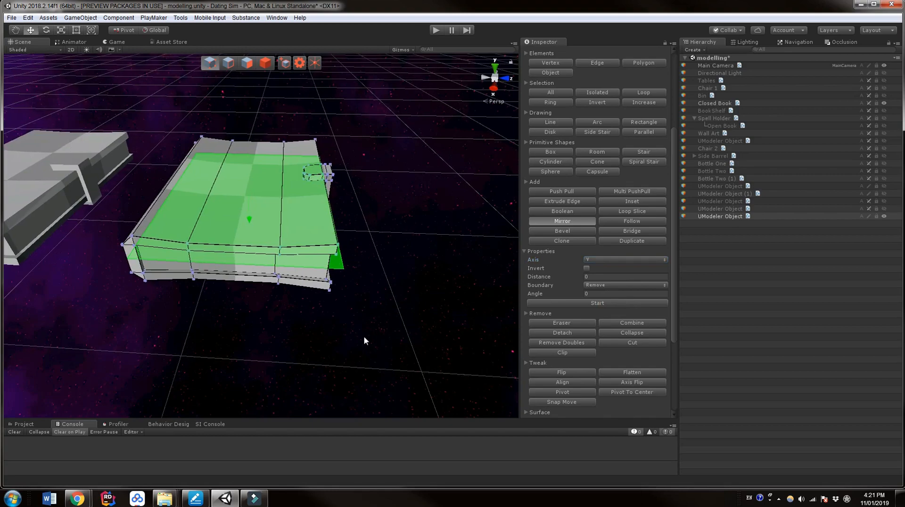
pyautogui.moveTo(364, 337); pyautogui.dragTo(394, 238, button='right')
pyautogui.moveTo(392, 264)
pyautogui.mouseDown(button='middle')
pyautogui.moveTo(391, 241)
pyautogui.moveTo(391, 269)
pyautogui.mouseUp(button='middle')
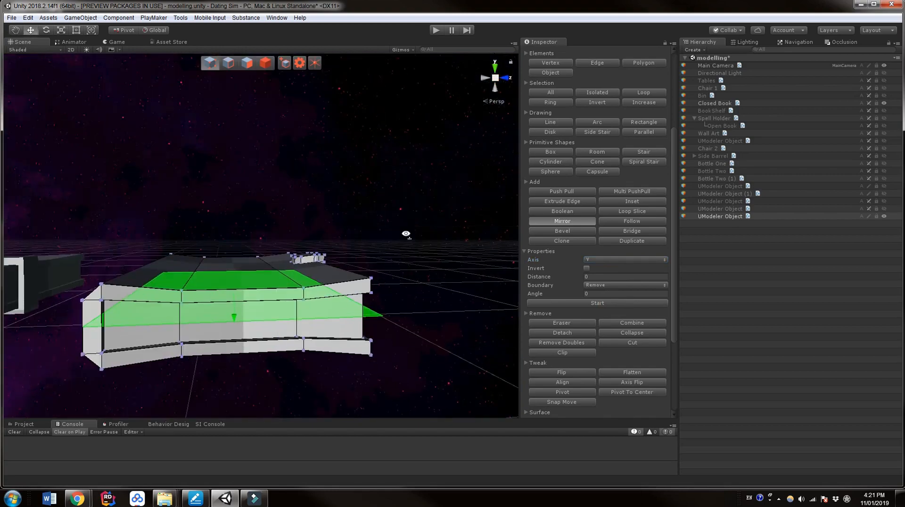
pyautogui.moveTo(406, 236); pyautogui.dragTo(394, 226, button='right')
pyautogui.moveTo(395, 227); pyautogui.dragTo(395, 236, button='middle')
pyautogui.scroll(-5, 310, 90)
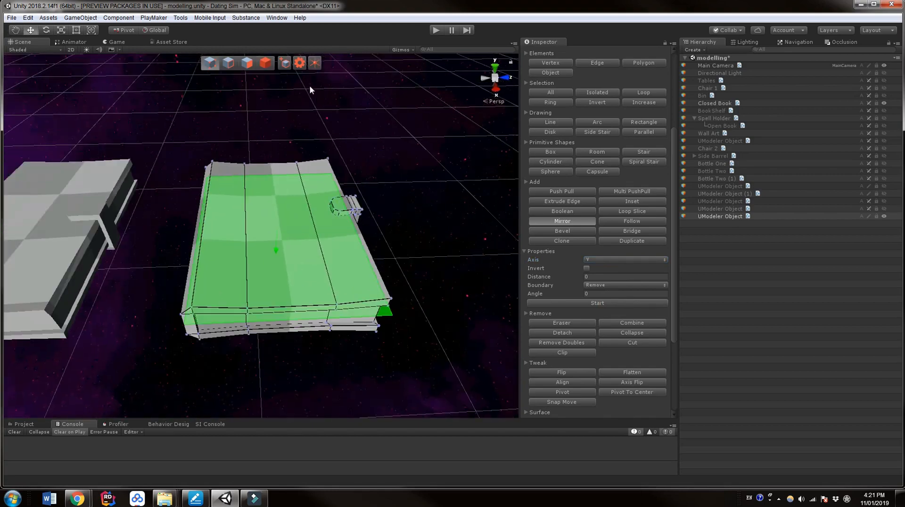
# Switch to whole-object selection and enable Generate Lightmap UVs in the new book's local settings
pyautogui.click(264, 67)
pyautogui.moveTo(391, 168); pyautogui.dragTo(395, 179, button='middle')
pyautogui.scroll(-3, 596, 283)
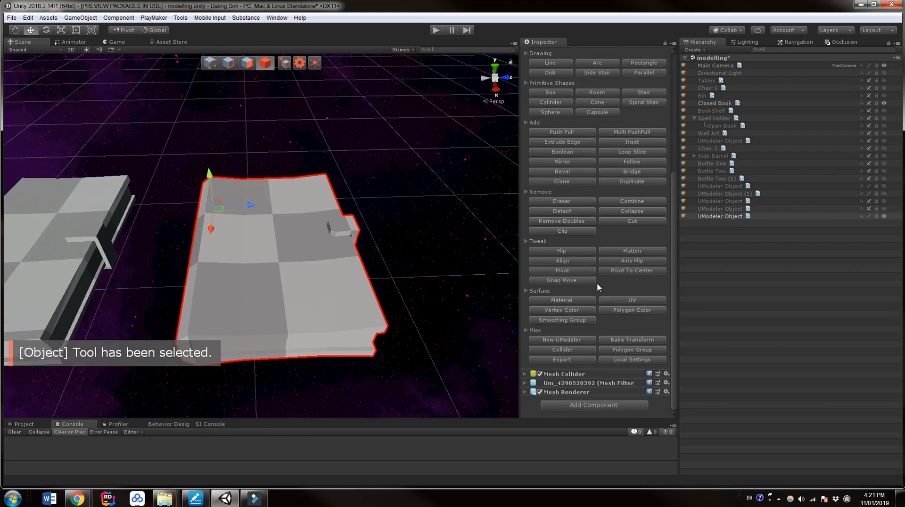
pyautogui.click(631, 361)
pyautogui.click(550, 387)
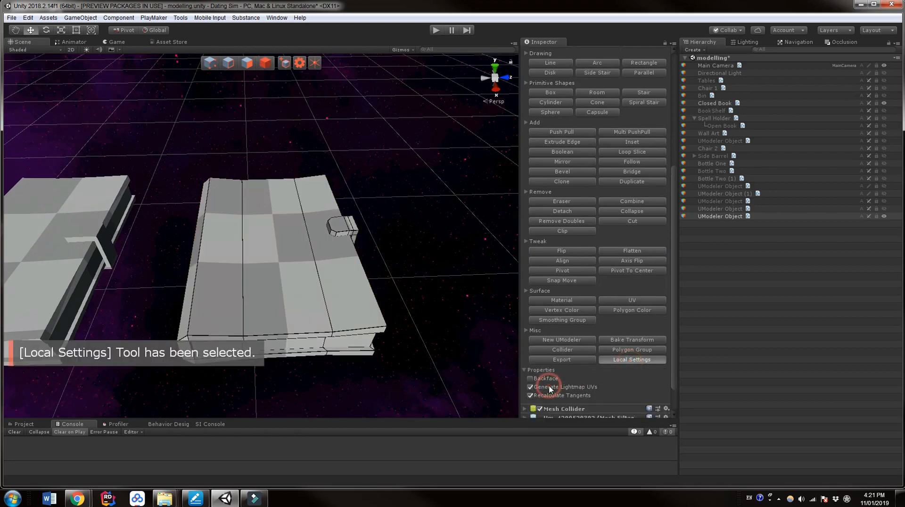
# Move the new book's pivot to its center and bake all of its transforms
pyautogui.scroll(3, 585, 259)
pyautogui.scroll(-5, 587, 264)
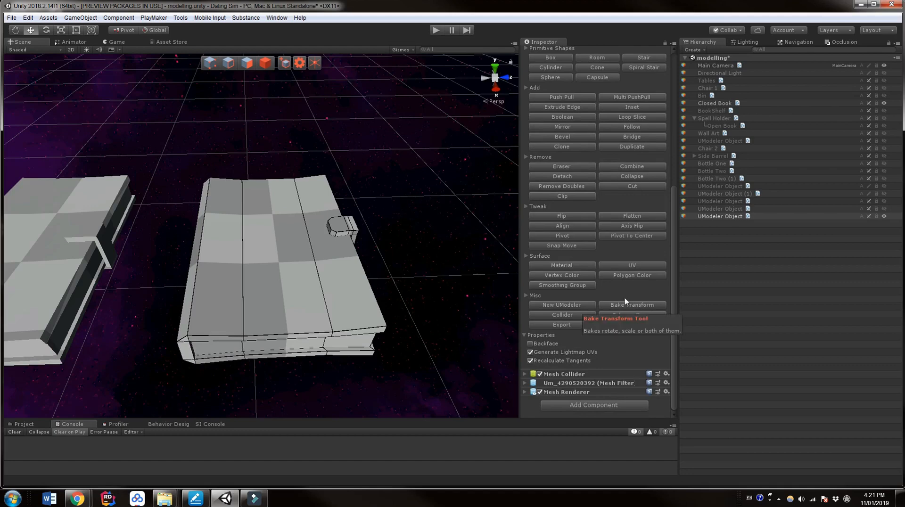
pyautogui.click(653, 305)
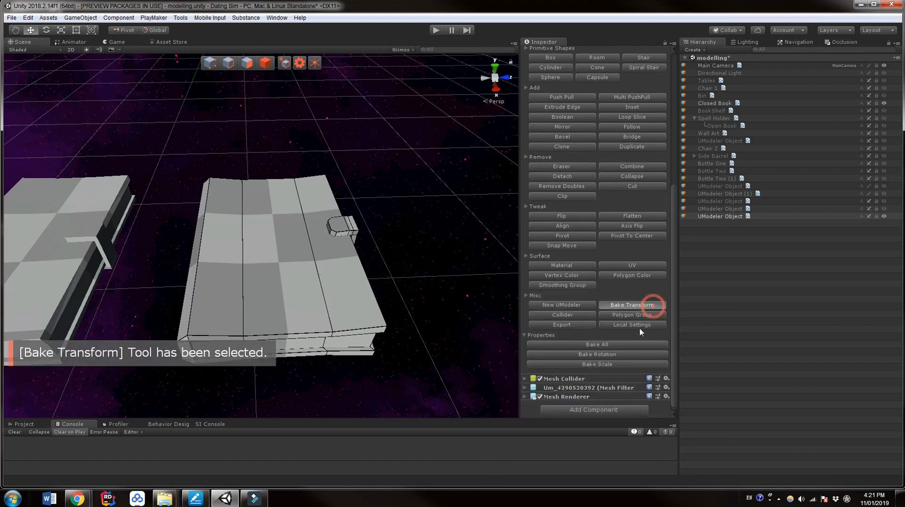
pyautogui.click(610, 353)
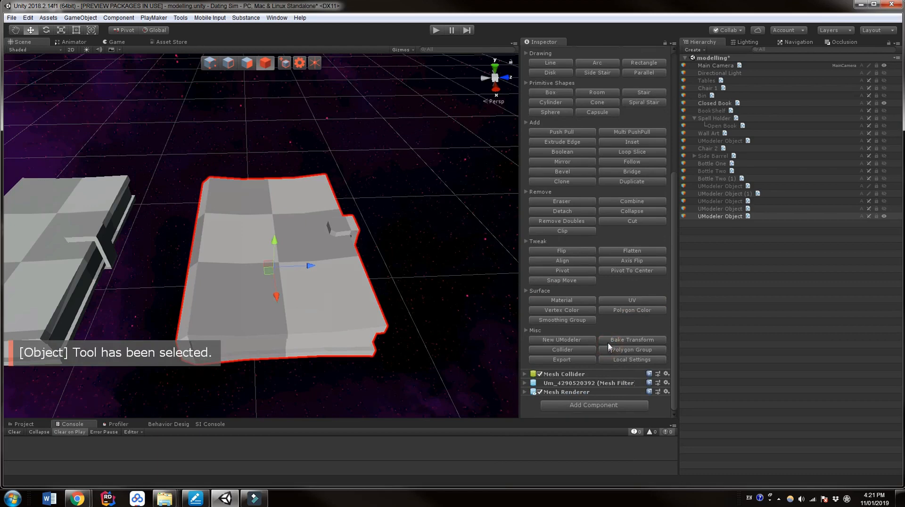
pyautogui.click(617, 272)
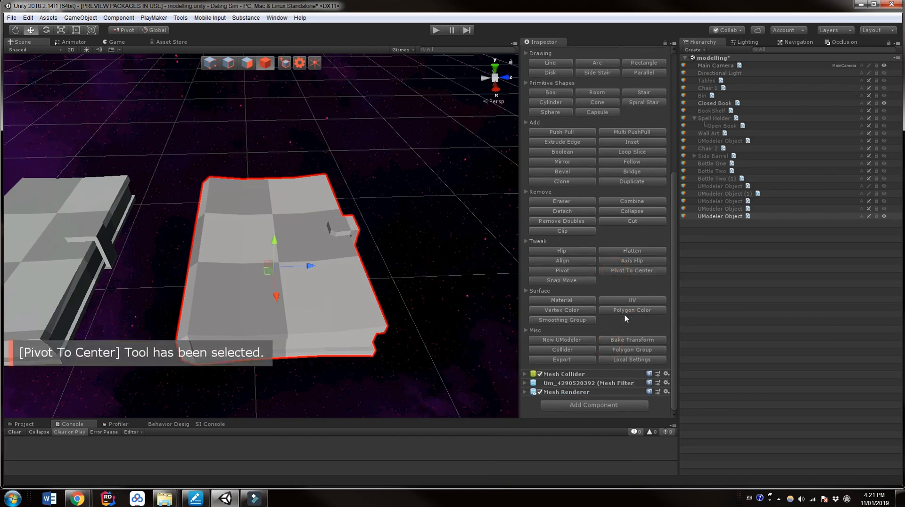
pyautogui.click(630, 341)
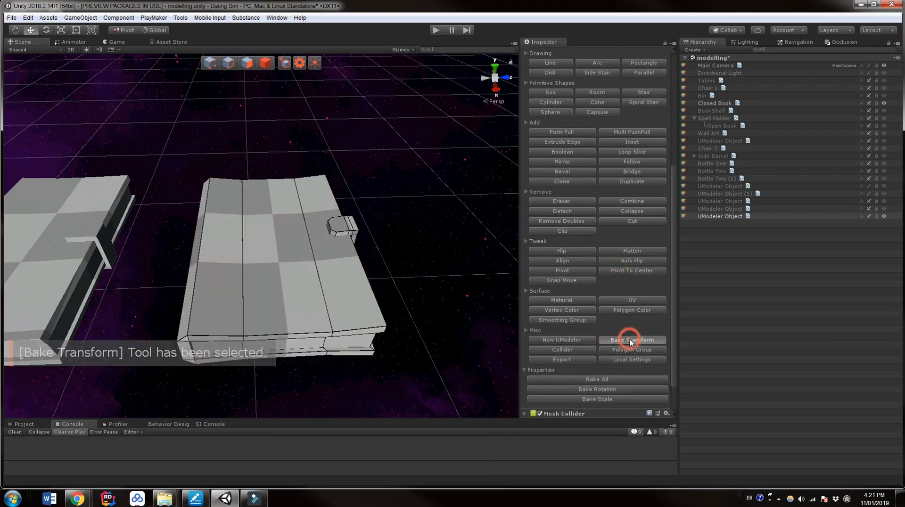
pyautogui.click(601, 379)
# Examine the new book from several angles beside the existing closed book
pyautogui.moveTo(381, 272); pyautogui.dragTo(407, 262, button='middle')
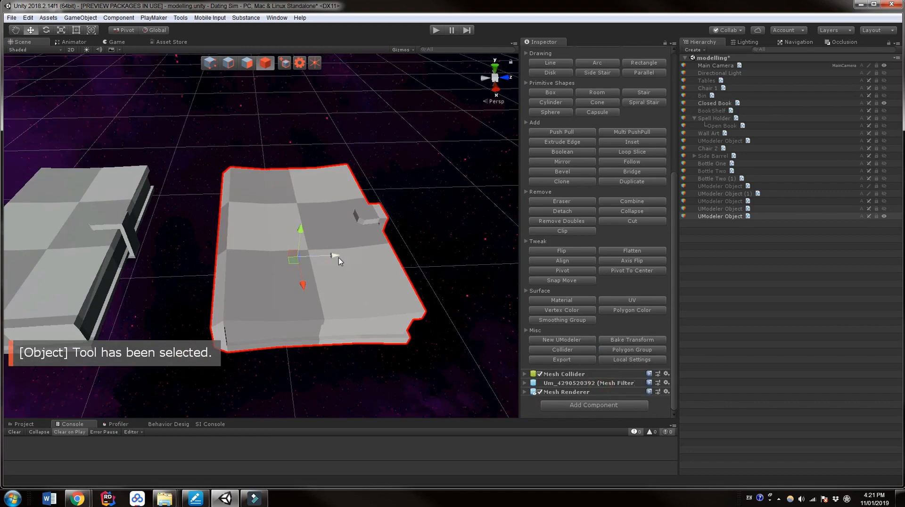
pyautogui.moveTo(339, 258); pyautogui.dragTo(343, 256)
pyautogui.moveTo(348, 305)
pyautogui.mouseDown(button='middle')
pyautogui.moveTo(359, 284)
pyautogui.moveTo(345, 289)
pyautogui.mouseUp(button='middle')
pyautogui.keyDown('alt'); pyautogui.moveTo(346, 289); pyautogui.dragTo(396, 207); pyautogui.keyUp('alt')
pyautogui.moveTo(396, 208); pyautogui.dragTo(347, 283, button='middle')
pyautogui.keyDown('alt'); pyautogui.moveTo(414, 288); pyautogui.dragTo(316, 294); pyautogui.keyUp('alt')
pyautogui.moveTo(349, 290); pyautogui.dragTo(317, 295, button='middle')
pyautogui.scroll(-1, 333, 294)
pyautogui.scroll(1, 331, 290)
pyautogui.keyDown('alt'); pyautogui.moveTo(339, 275); pyautogui.dragTo(379, 279); pyautogui.keyUp('alt')
pyautogui.scroll(-5, 379, 279)
pyautogui.moveTo(377, 273); pyautogui.dragTo(369, 260, button='middle')
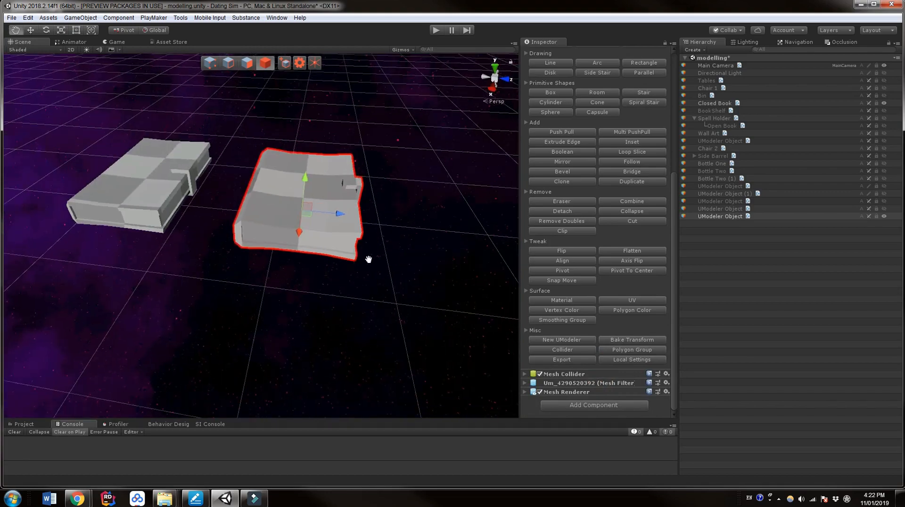
pyautogui.keyDown('alt'); pyautogui.moveTo(368, 259); pyautogui.dragTo(370, 287); pyautogui.keyUp('alt')
pyautogui.scroll(1, 370, 287)
pyautogui.moveTo(370, 287); pyautogui.dragTo(362, 244, button='middle')
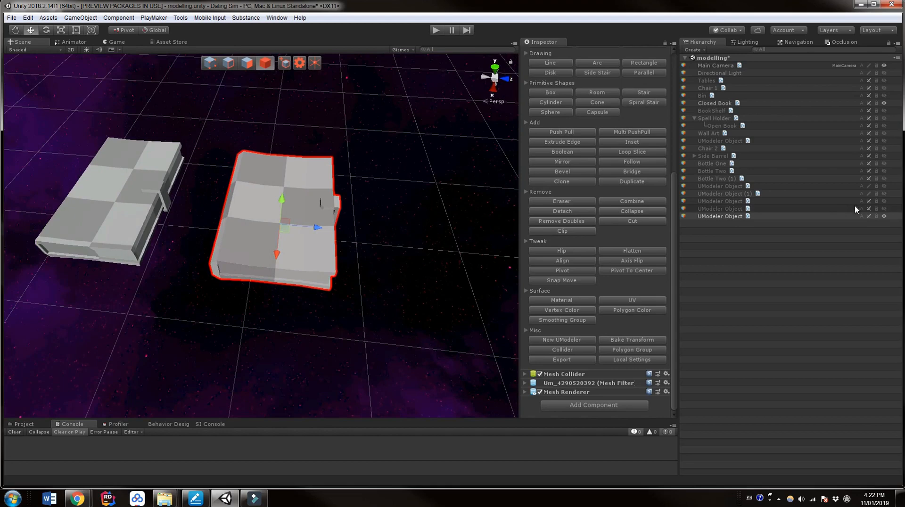
# Unhide the Spell Holder with its Open Book and frame the open book for a close inspection
pyautogui.click(884, 125)
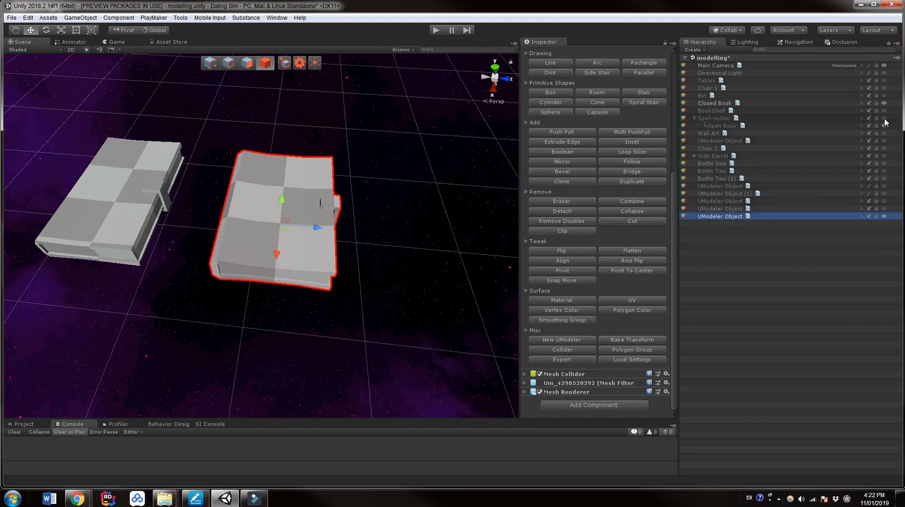
pyautogui.doubleClick(726, 126)
pyautogui.moveTo(406, 176); pyautogui.dragTo(425, 156, button='right')
pyautogui.moveTo(355, 254); pyautogui.dragTo(421, 120, button='middle')
pyautogui.moveTo(364, 317); pyautogui.dragTo(412, 285, button='right')
pyautogui.scroll(3, 391, 289)
pyautogui.moveTo(351, 313); pyautogui.dragTo(447, 291, button='middle')
pyautogui.scroll(4, 377, 291)
pyautogui.scroll(-3, 447, 289)
pyautogui.scroll(3, 447, 288)
pyautogui.moveTo(431, 326); pyautogui.dragTo(449, 312, button='right')
pyautogui.scroll(-4, 449, 312)
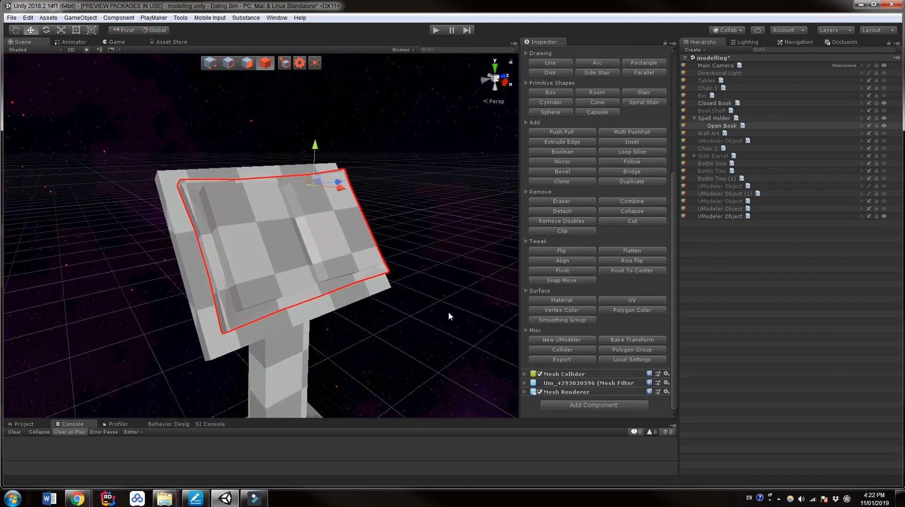